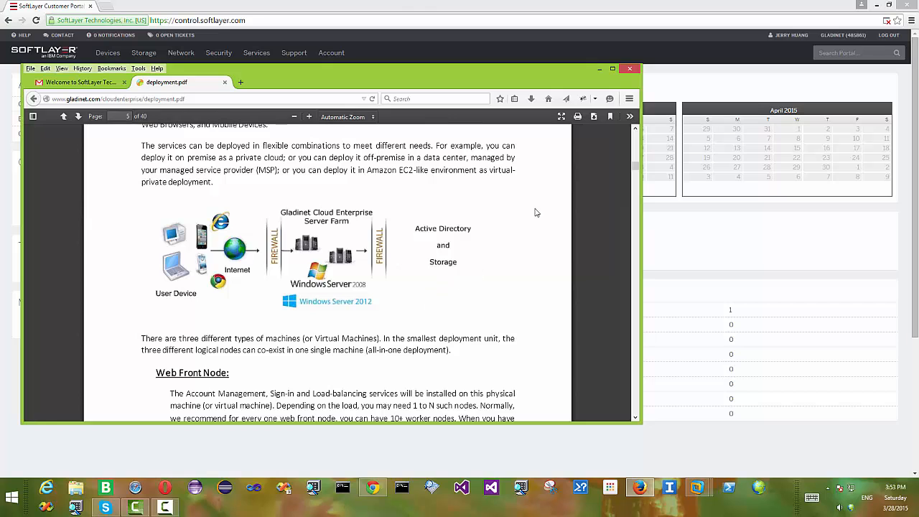
# Start an hourly public-node virtual server order in the SoftLayer portal, located in the DAL09 - Dallas data center
pyautogui.click(599, 69)
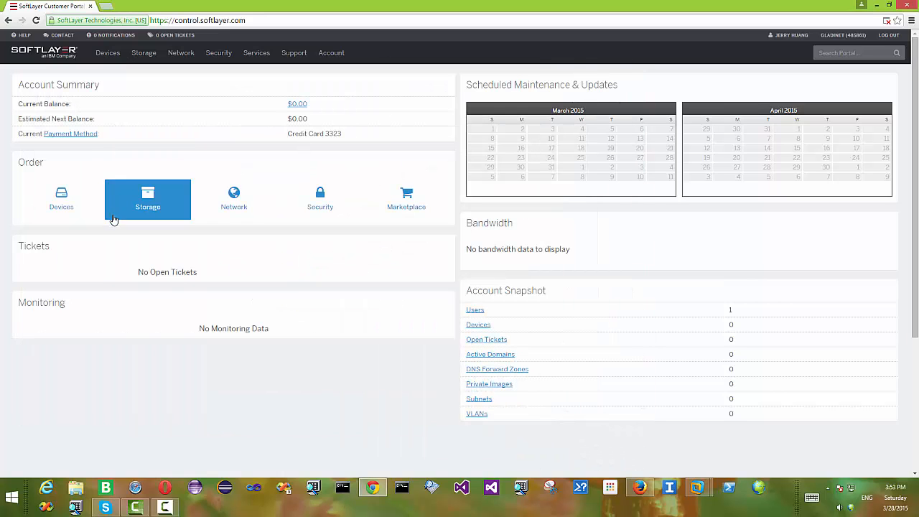
pyautogui.click(63, 202)
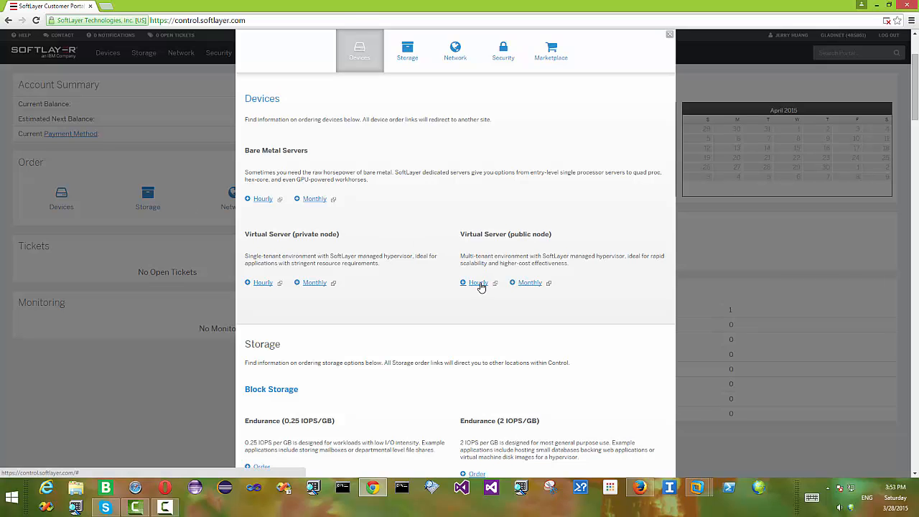
pyautogui.click(478, 284)
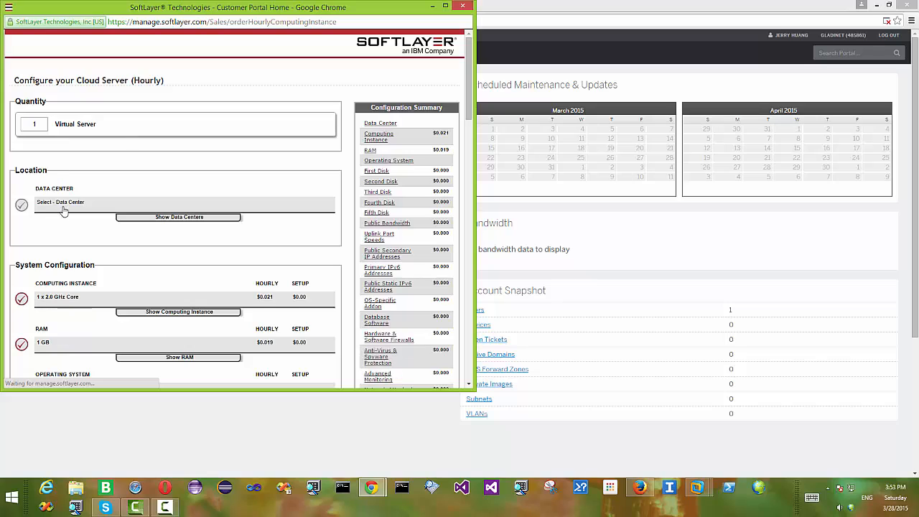
pyautogui.click(180, 217)
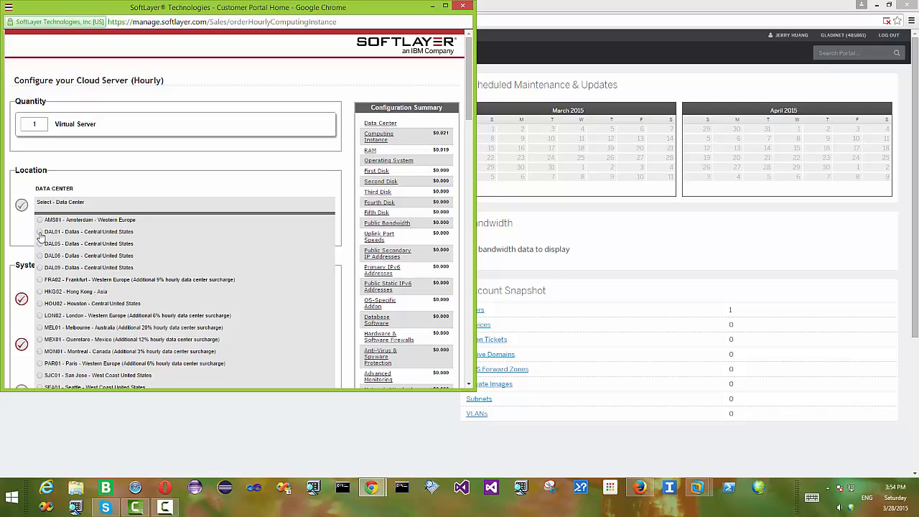
pyautogui.click(40, 268)
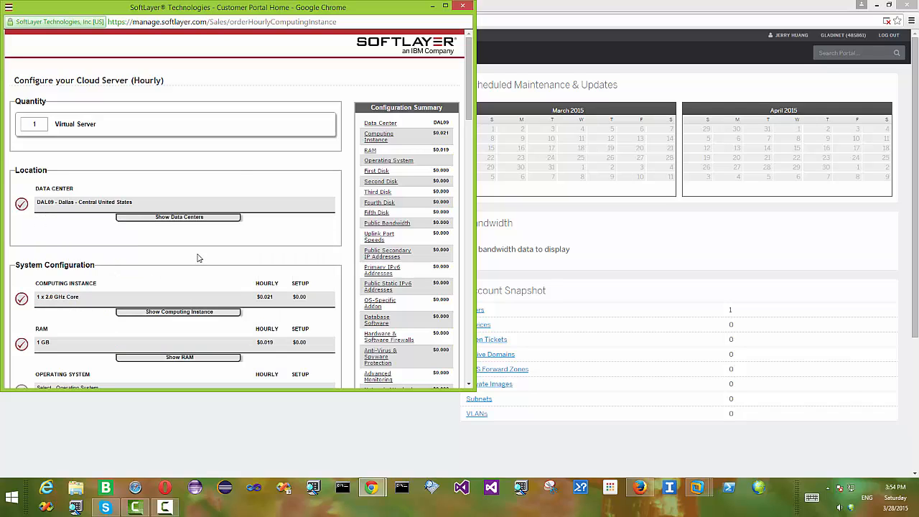
# Set the server's computing instance to 2 x 2.0 GHz Cores and its RAM to 2 GB
pyautogui.scroll(-1, 205, 240)
pyautogui.click(179, 264)
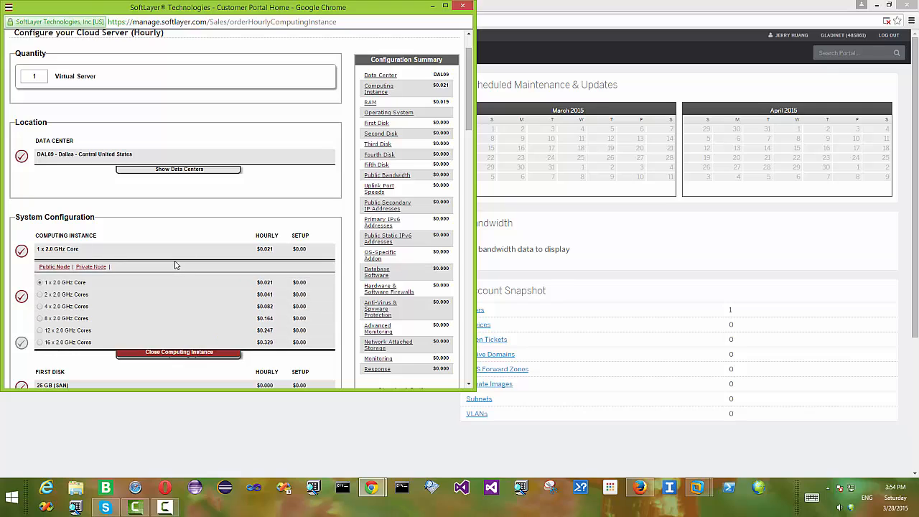
pyautogui.click(41, 295)
pyautogui.scroll(-2, 77, 287)
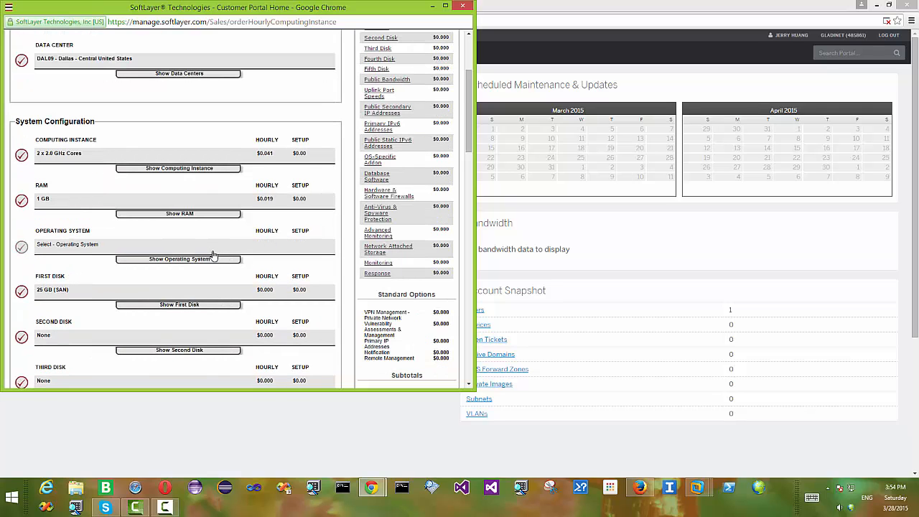
pyautogui.click(180, 213)
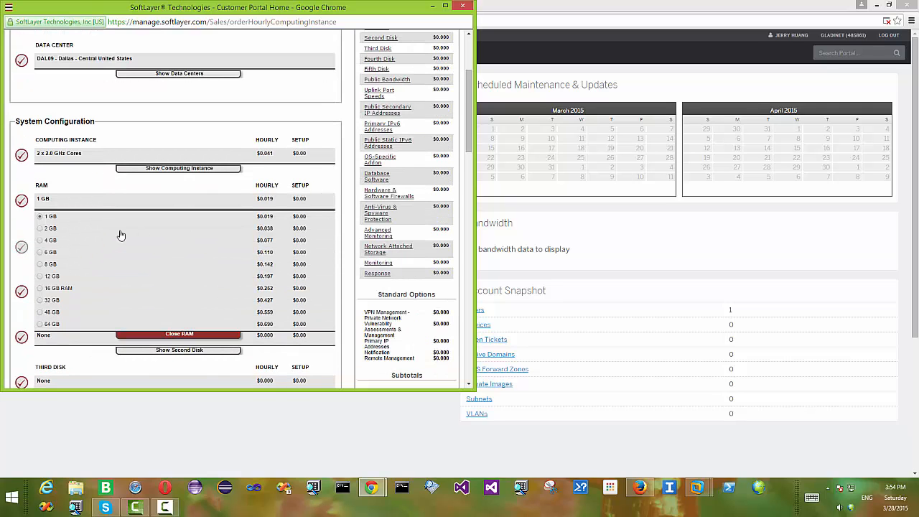
pyautogui.click(51, 229)
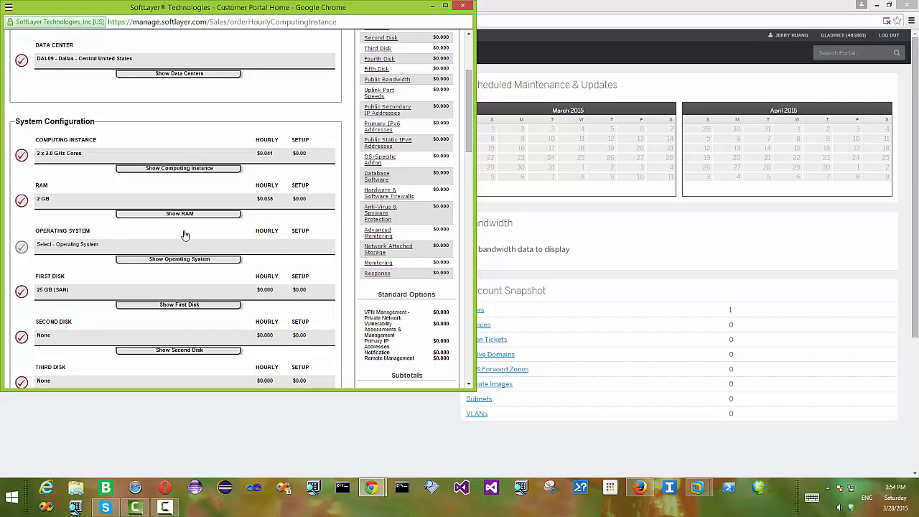
# Select Windows Server 2012 Standard Edition (64 bit) from the Microsoft operating systems for the server
pyautogui.scroll(-1, 184, 235)
pyautogui.click(178, 211)
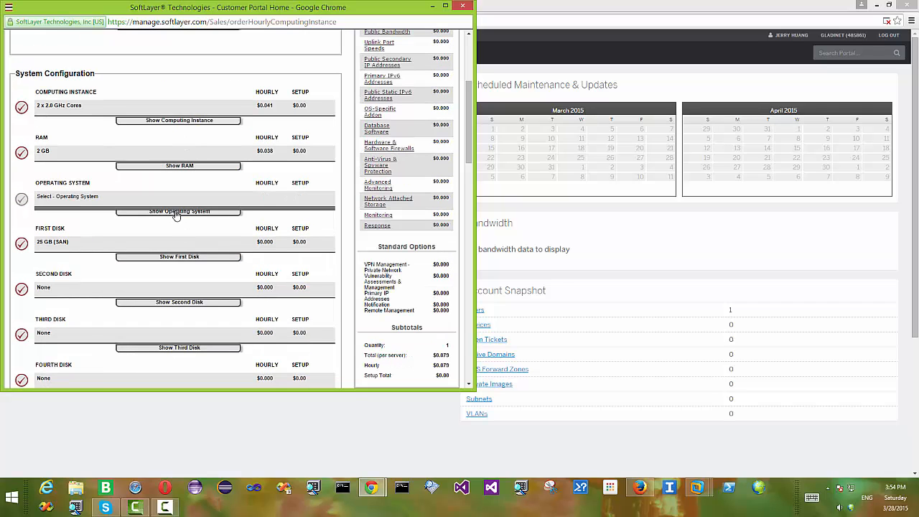
pyautogui.click(100, 214)
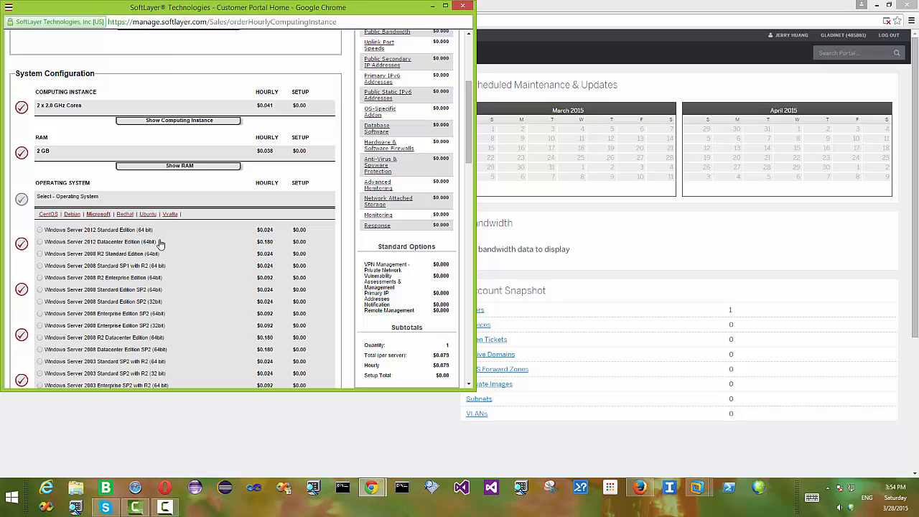
pyautogui.click(39, 230)
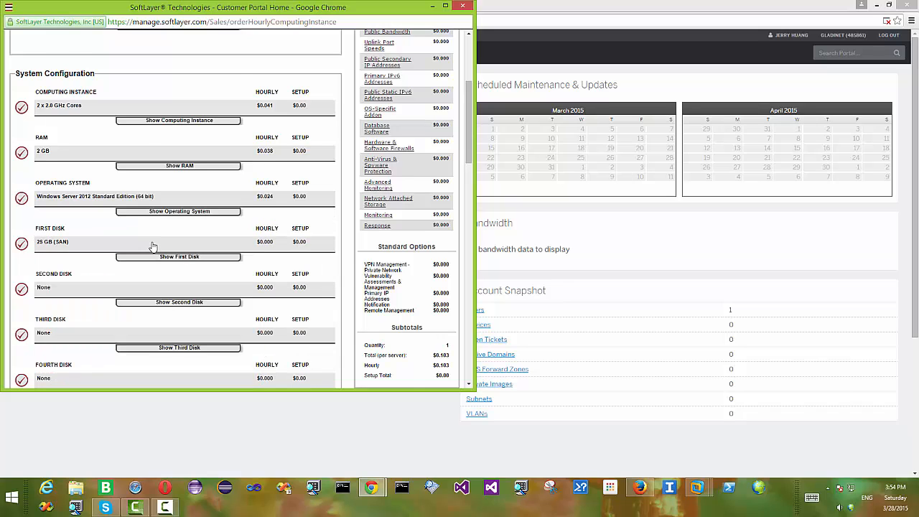
# Set the server's first disk to 100 GB (SAN)
pyautogui.scroll(-1, 152, 247)
pyautogui.click(164, 213)
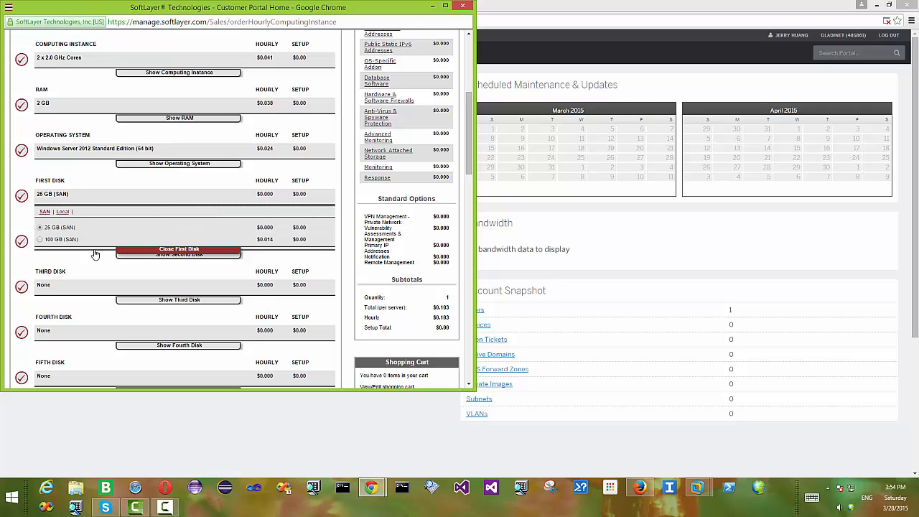
pyautogui.click(41, 242)
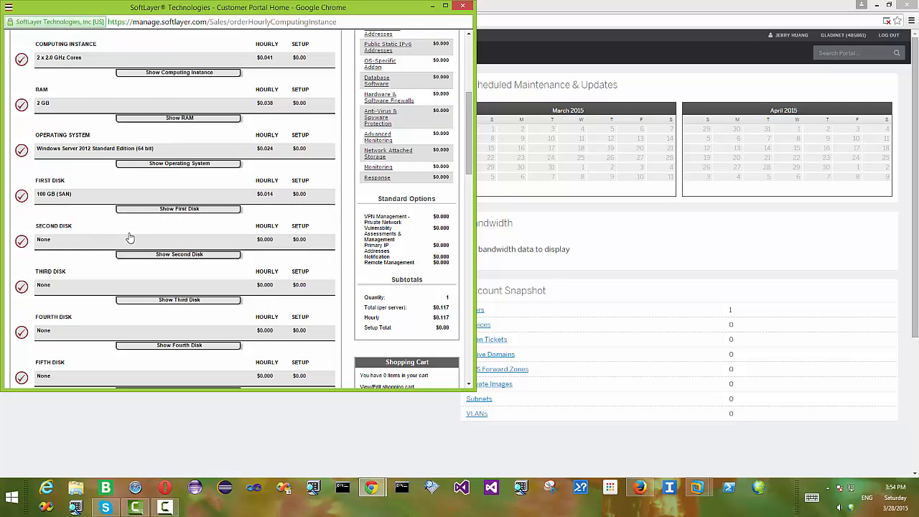
# Examine the network options, including the available choices for public secondary IP addresses
pyautogui.scroll(-1, 130, 237)
pyautogui.scroll(-5, 130, 237)
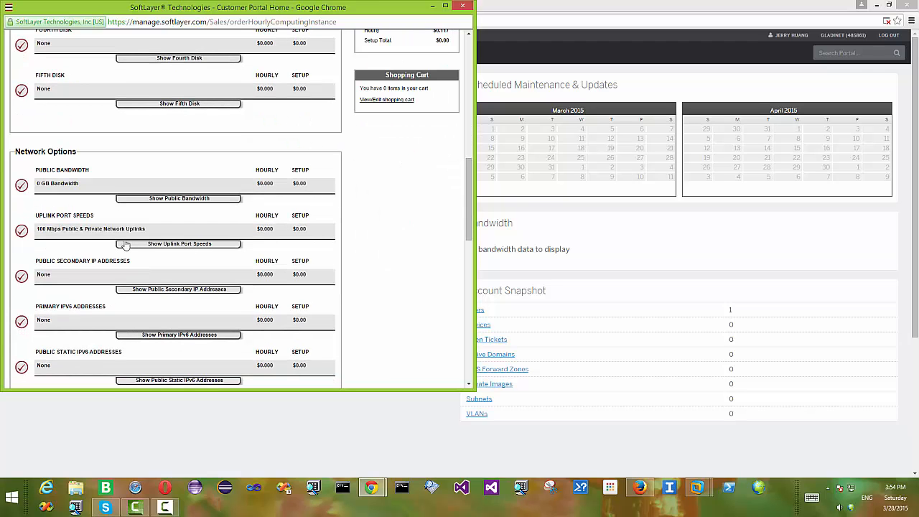
pyautogui.scroll(-1, 125, 244)
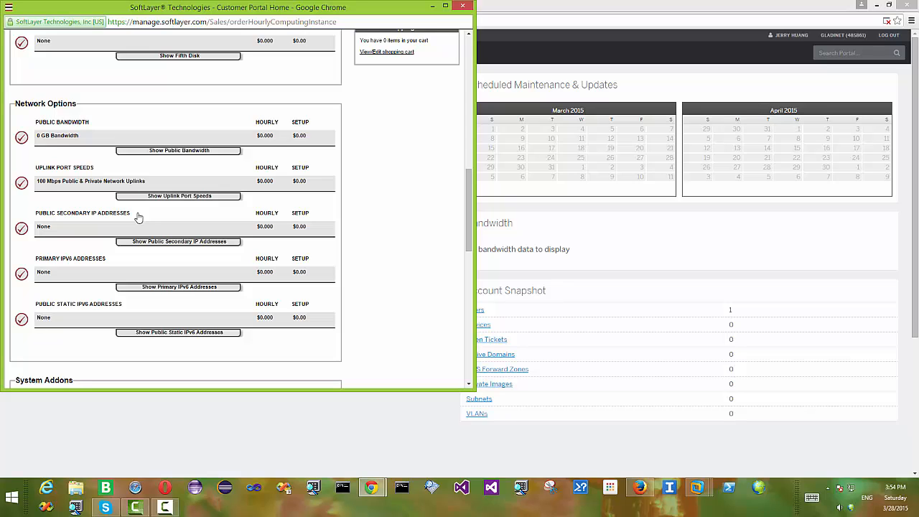
pyautogui.click(172, 241)
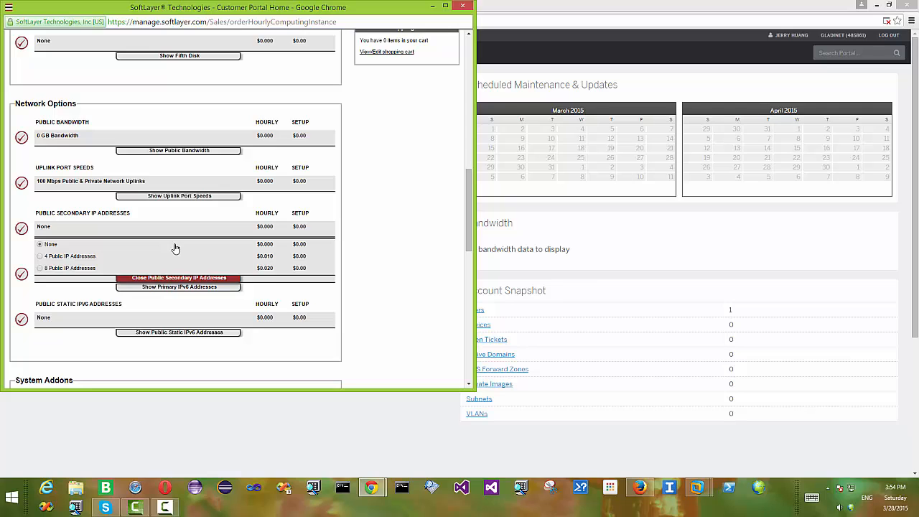
pyautogui.click(175, 245)
# Continue the configured server order to its summary and billing page
pyautogui.scroll(-1, 222, 257)
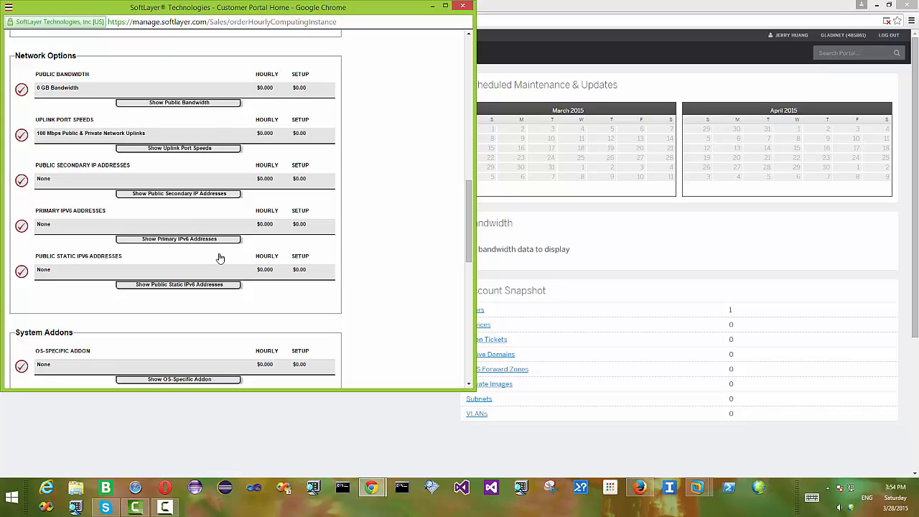
pyautogui.scroll(-2, 220, 258)
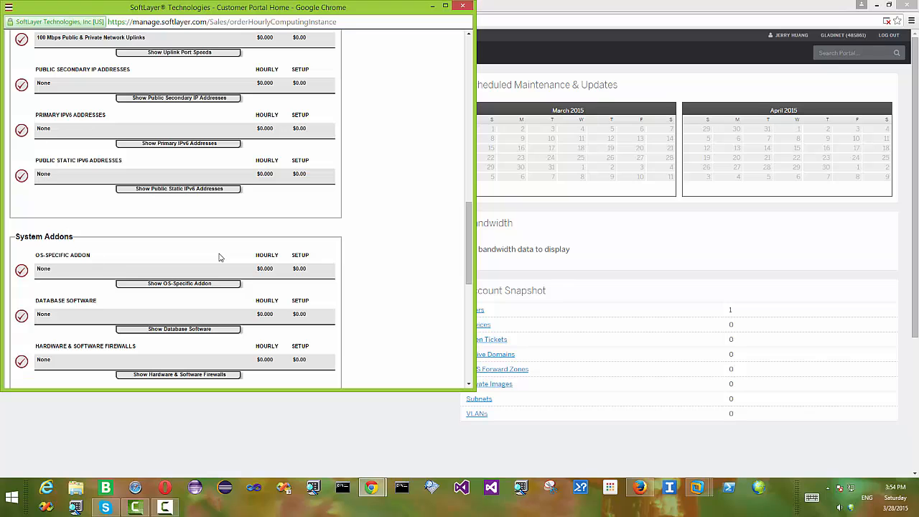
pyautogui.scroll(-5, 220, 258)
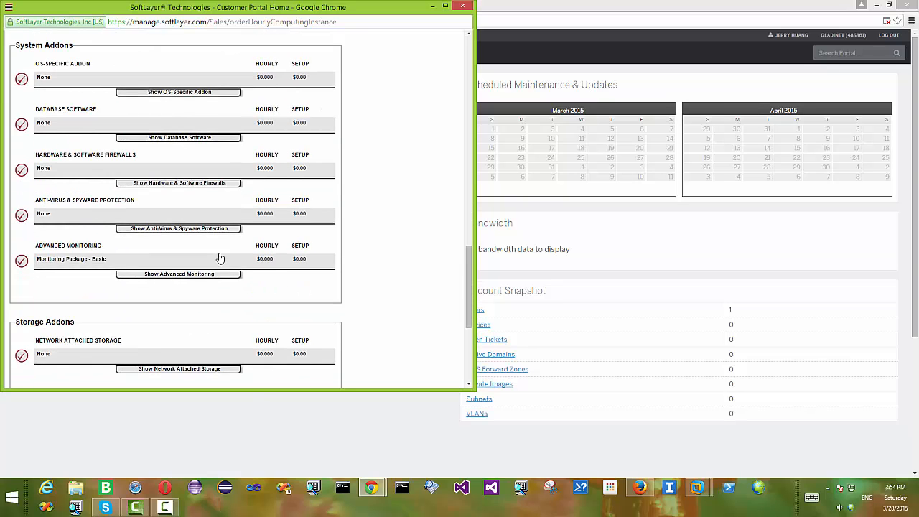
pyautogui.scroll(-4, 220, 258)
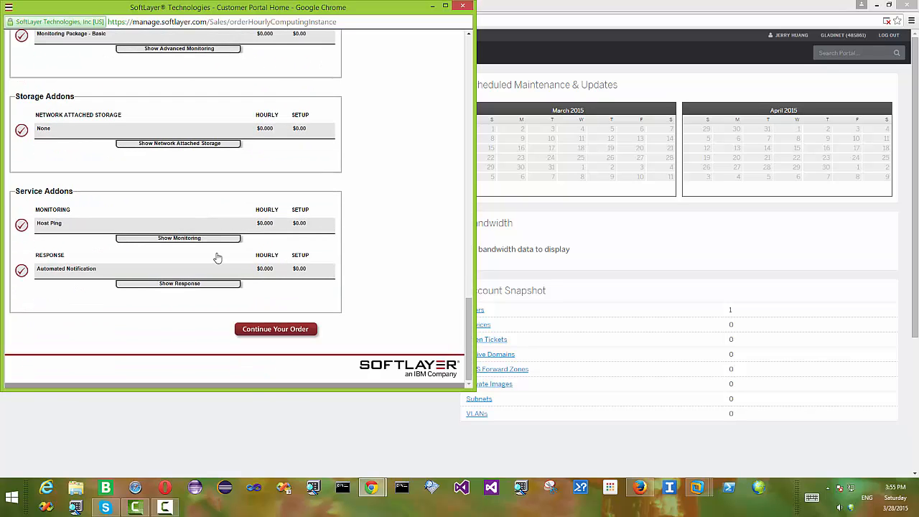
pyautogui.click(284, 330)
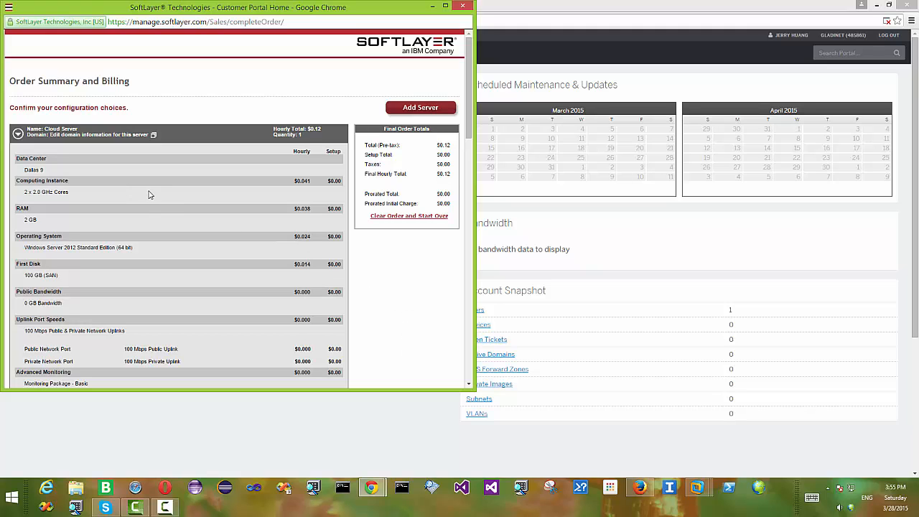
# Review the order summary's configuration choices, including the VLAN, provision script and SSH key sections
pyautogui.scroll(-1, 133, 204)
pyautogui.scroll(-2, 132, 202)
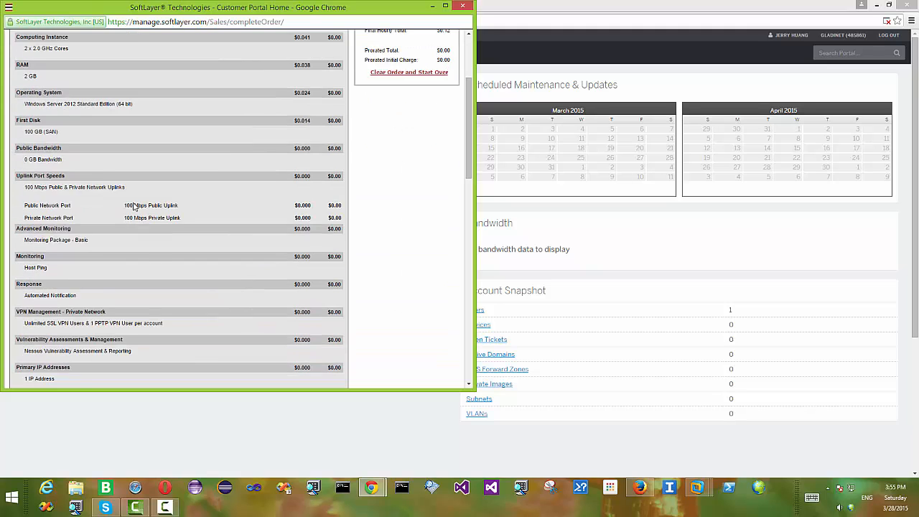
pyautogui.scroll(-1, 133, 206)
pyautogui.scroll(1, 133, 206)
pyautogui.scroll(-4, 249, 168)
pyautogui.scroll(-2, 249, 173)
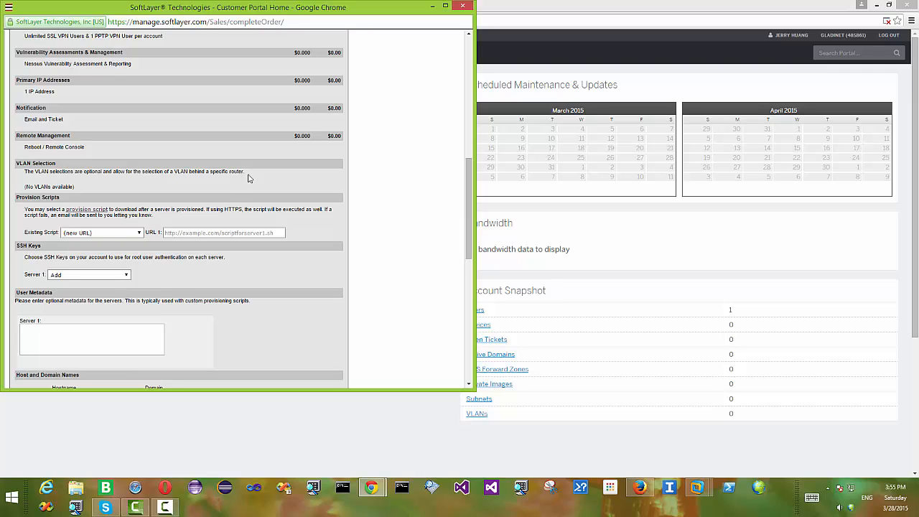
pyautogui.click(126, 277)
pyautogui.click(126, 279)
pyautogui.scroll(-1, 169, 267)
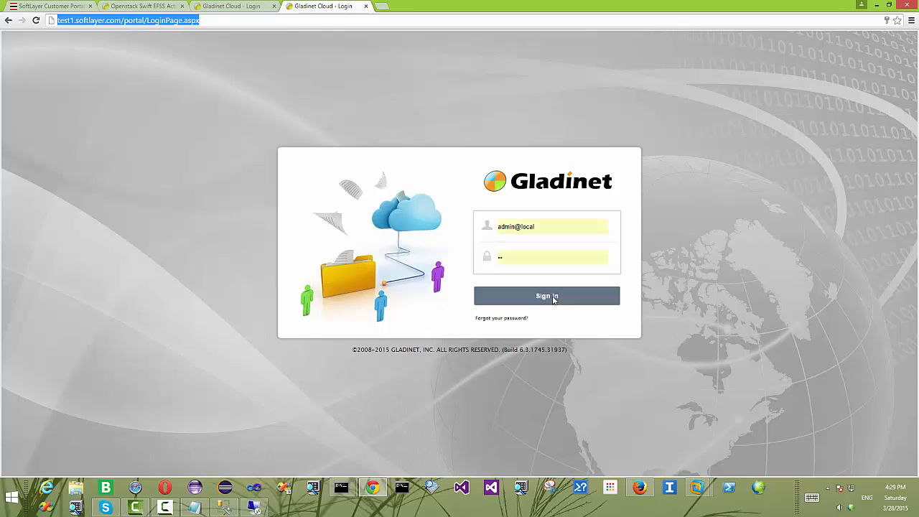
# Sign in to the Gladinet Cloud portal with the prefilled admin credentials and open the Management Console and its Cluster Manager
pyautogui.click(549, 302)
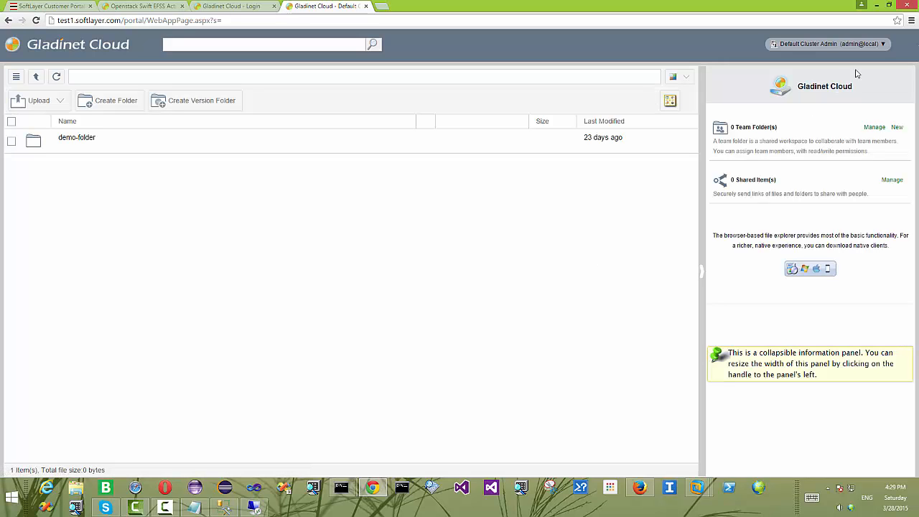
pyautogui.click(881, 45)
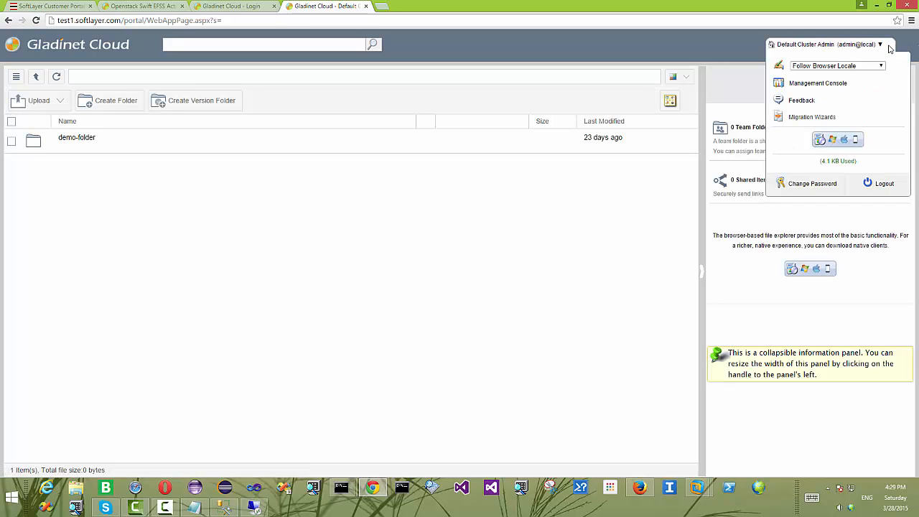
pyautogui.click(839, 84)
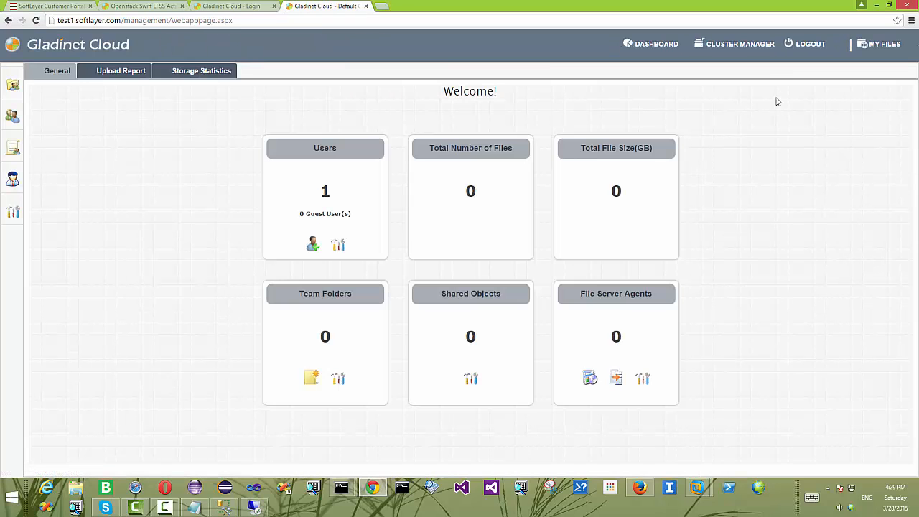
pyautogui.click(741, 44)
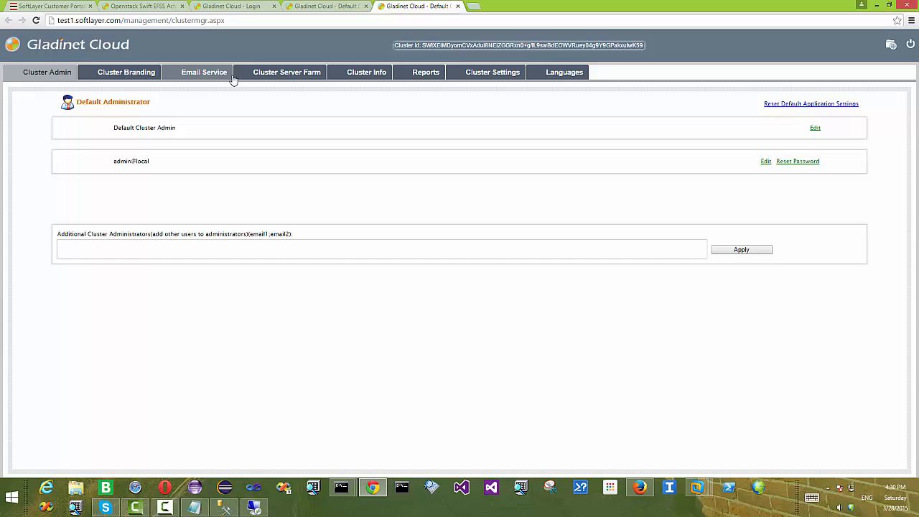
# Return to the management console and start attaching cloud storage in Storage Manager, choosing Open Stack as the storage service provider
pyautogui.click(328, 6)
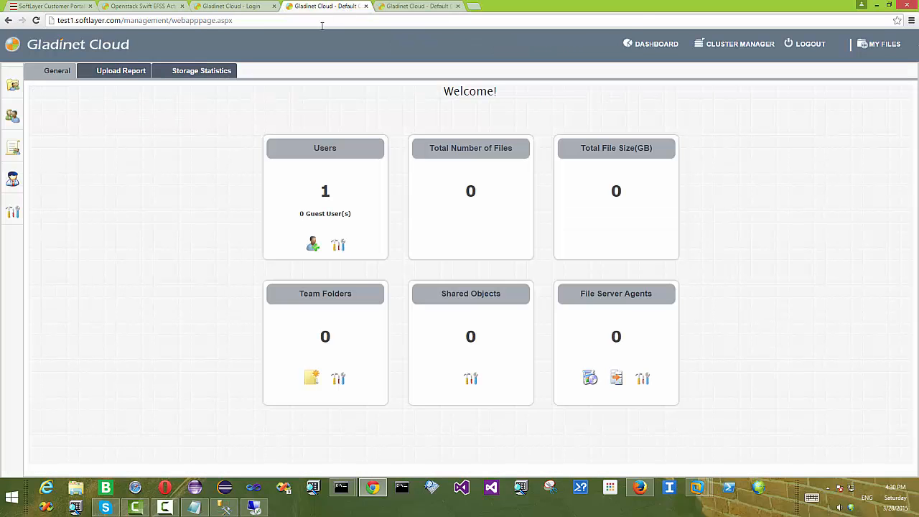
pyautogui.moveTo(10, 89)
pyautogui.click(46, 90)
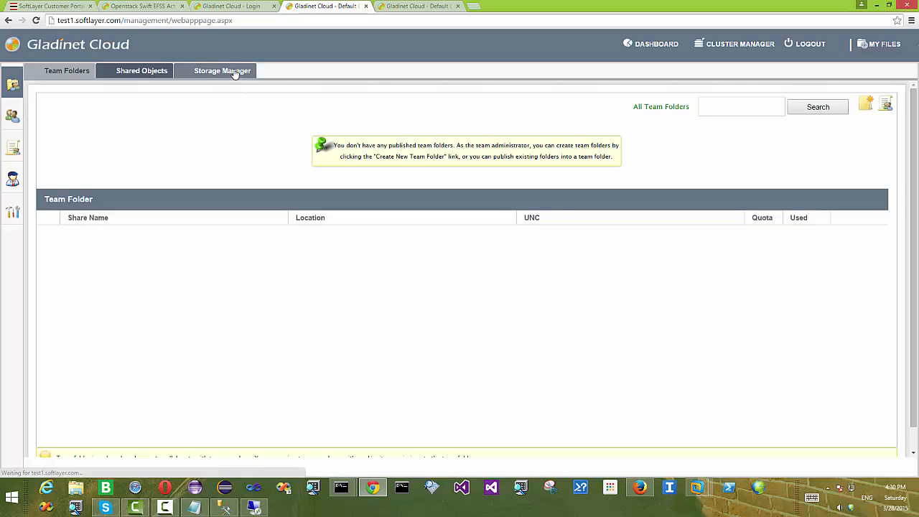
pyautogui.click(233, 73)
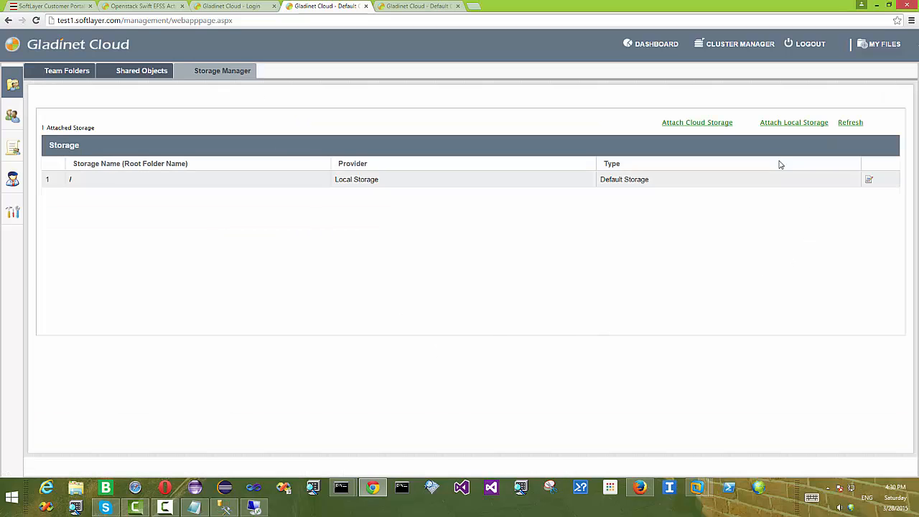
pyautogui.click(702, 126)
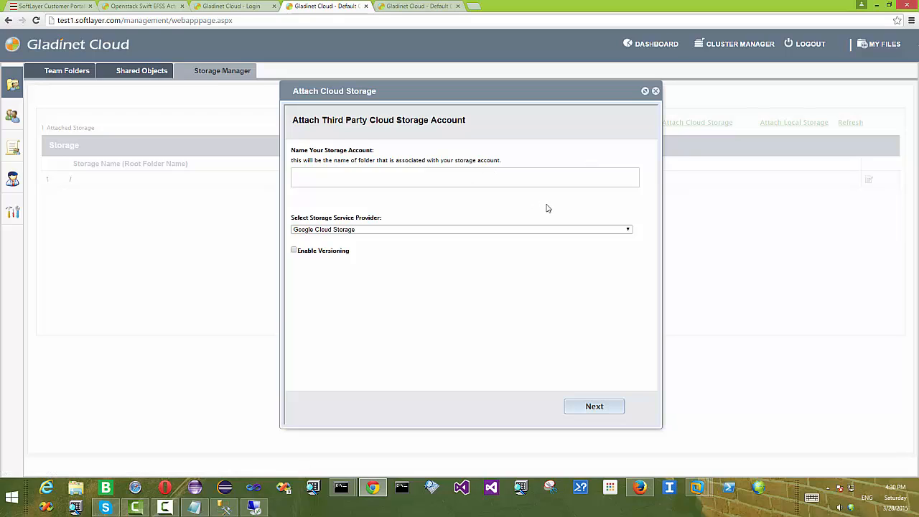
pyautogui.click(396, 229)
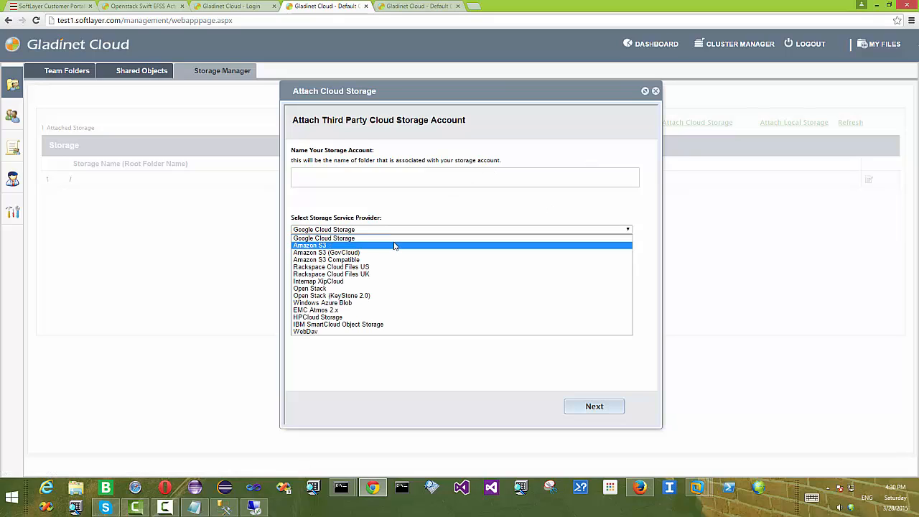
pyautogui.click(342, 288)
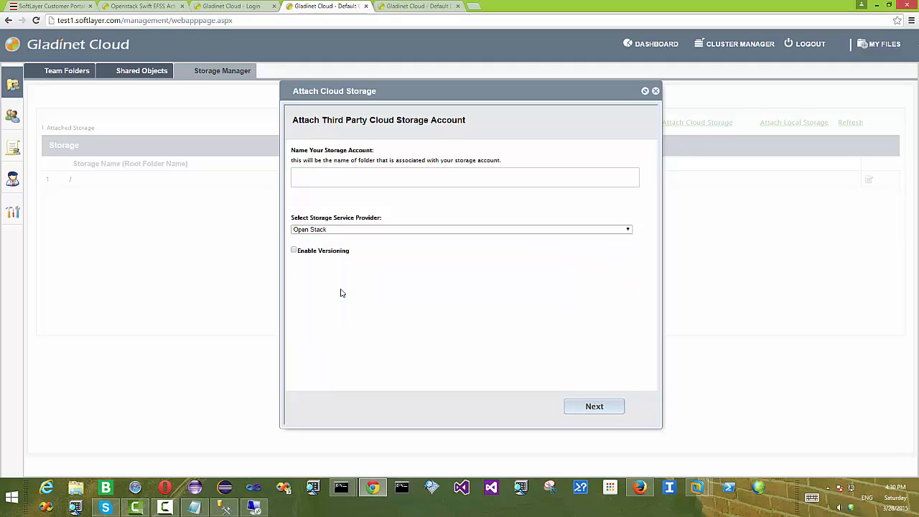
# Name the storage account SoftLayer10 and continue to the Open Stack connection details
pyautogui.click(322, 172)
pyautogui.write('SoftLayer')
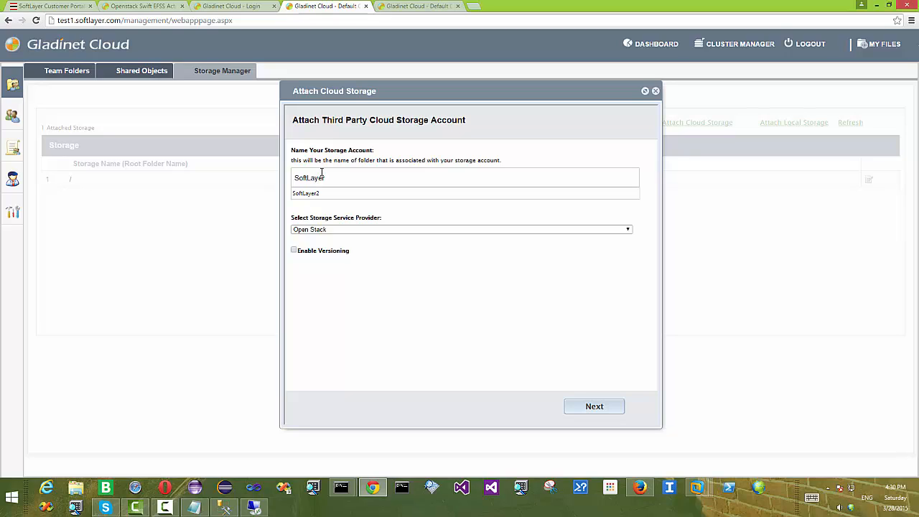
pyautogui.write('10')
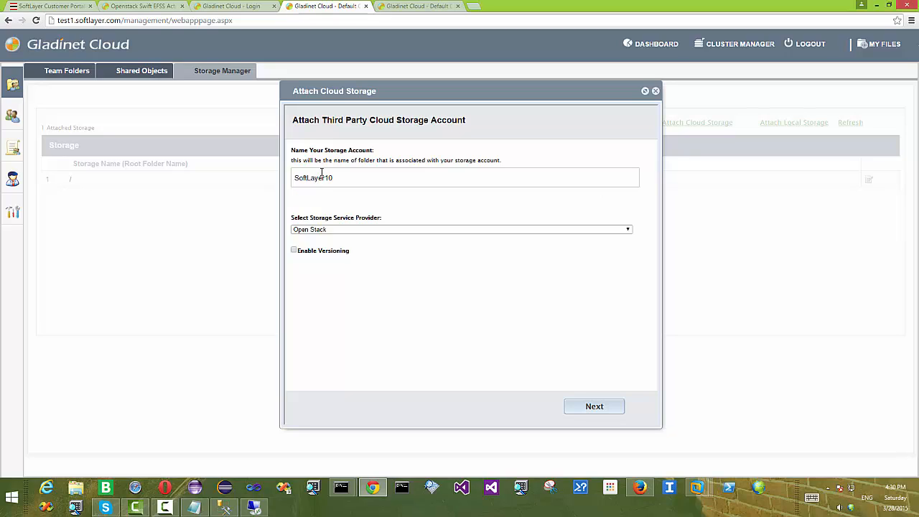
pyautogui.click(602, 408)
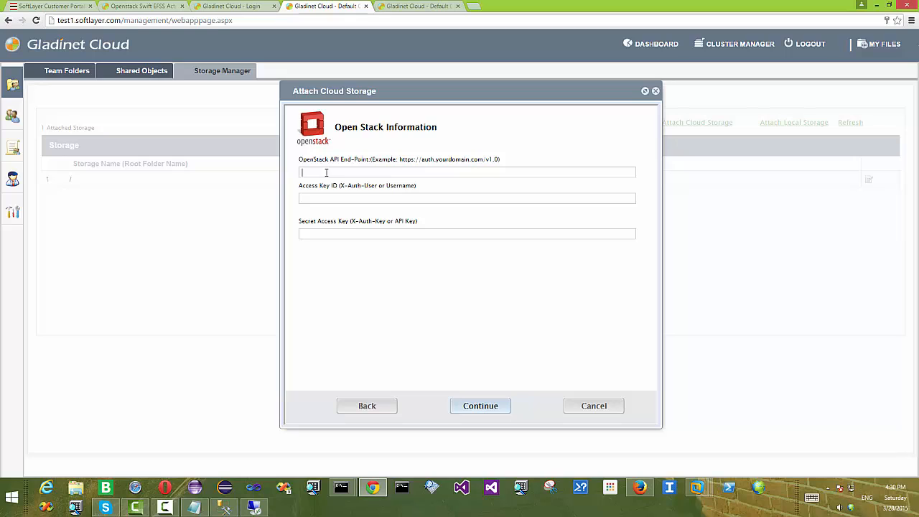
# Switch to the SoftLayer customer portal and open the Dallas 5 cluster in Object Storage to find the account's connection details
pyautogui.click(325, 198)
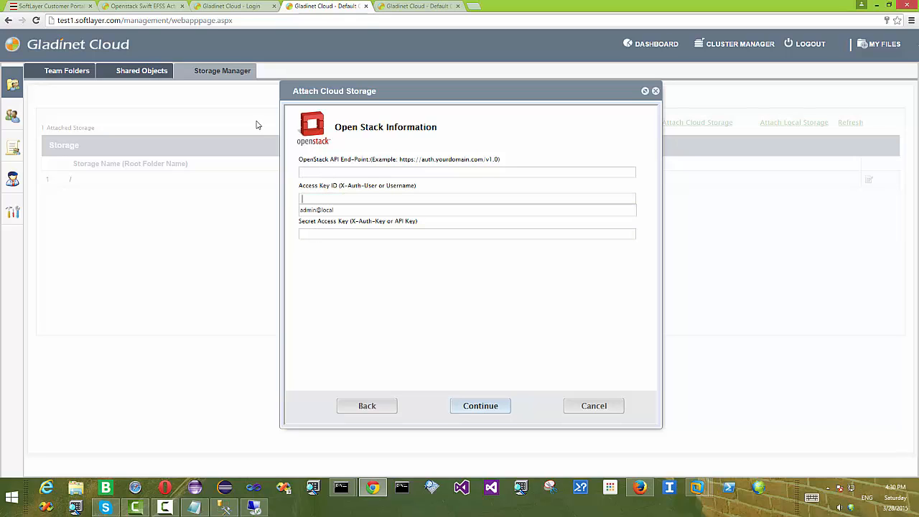
pyautogui.click(56, 7)
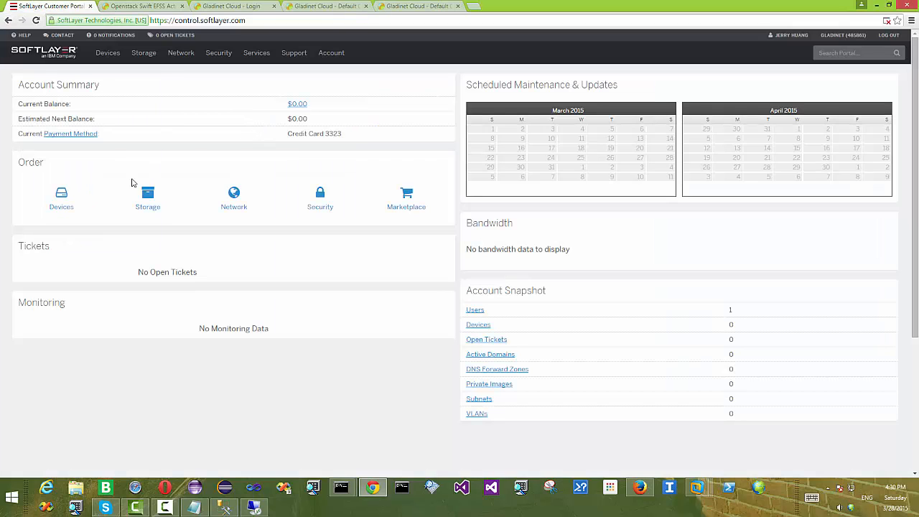
pyautogui.moveTo(143, 56)
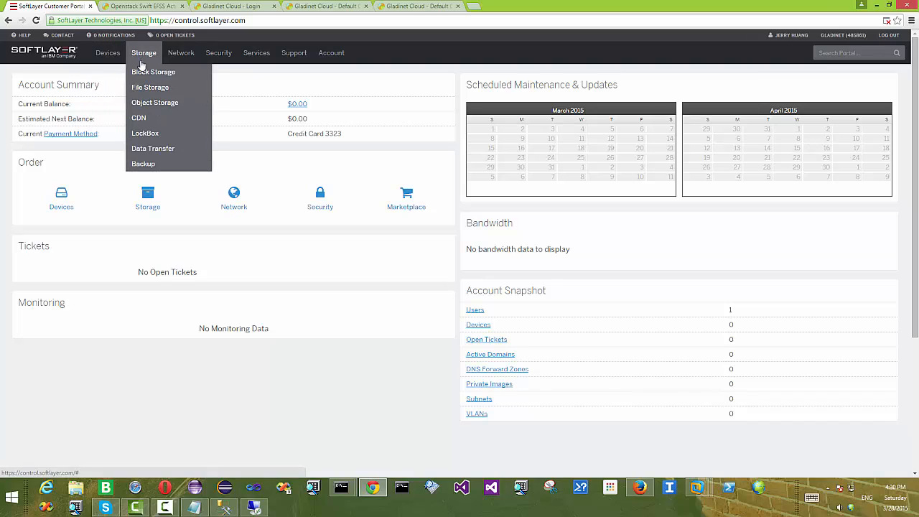
pyautogui.click(154, 103)
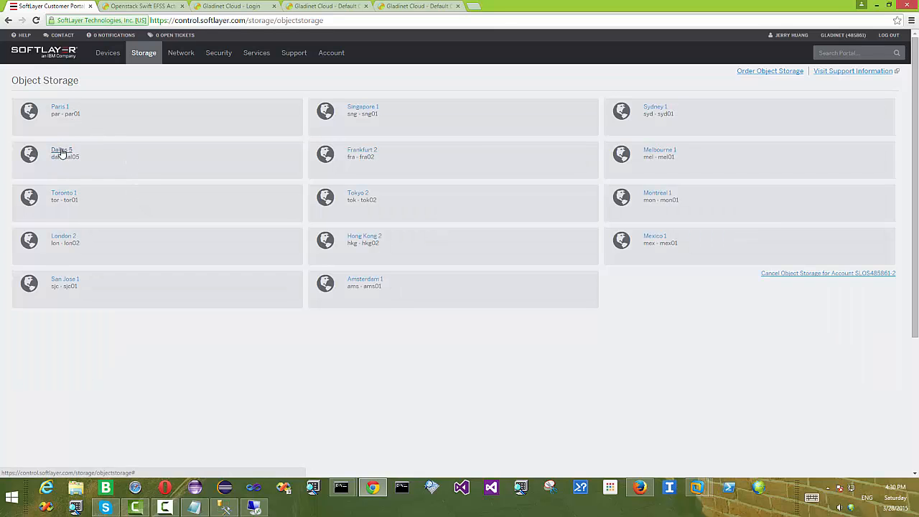
pyautogui.click(62, 152)
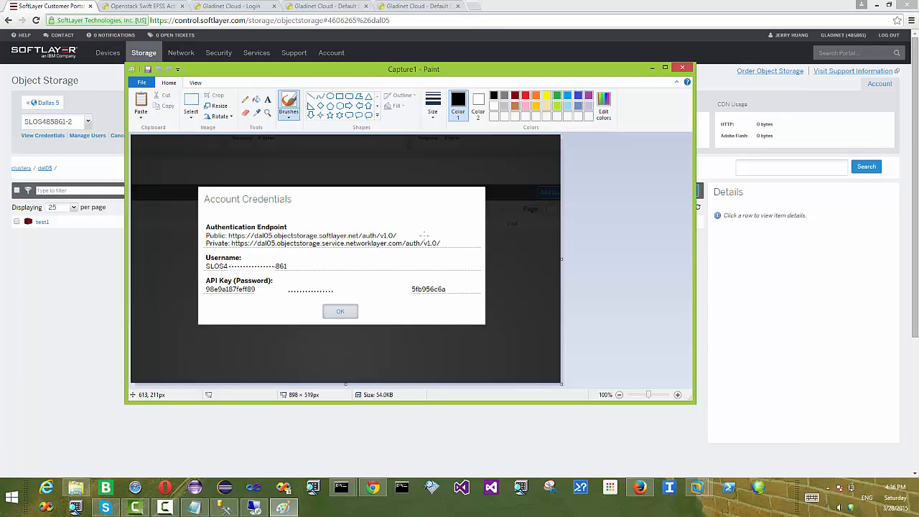
# Underline the public authentication endpoint in red with the Pencil in the Paint credentials capture and return to the browser
pyautogui.click(245, 99)
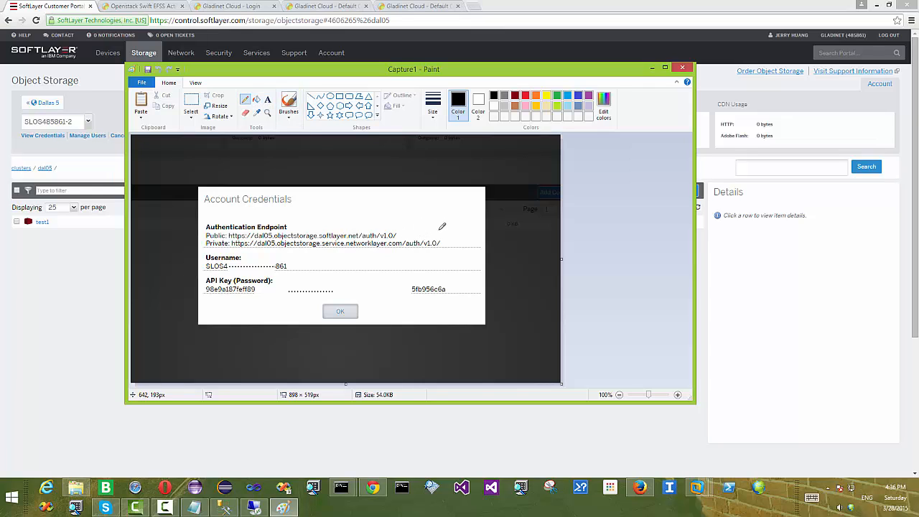
pyautogui.click(525, 96)
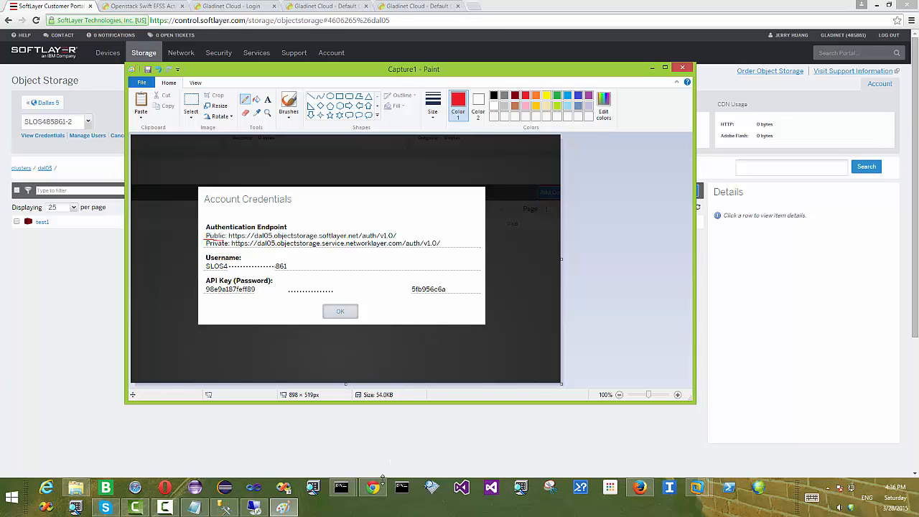
pyautogui.click(373, 491)
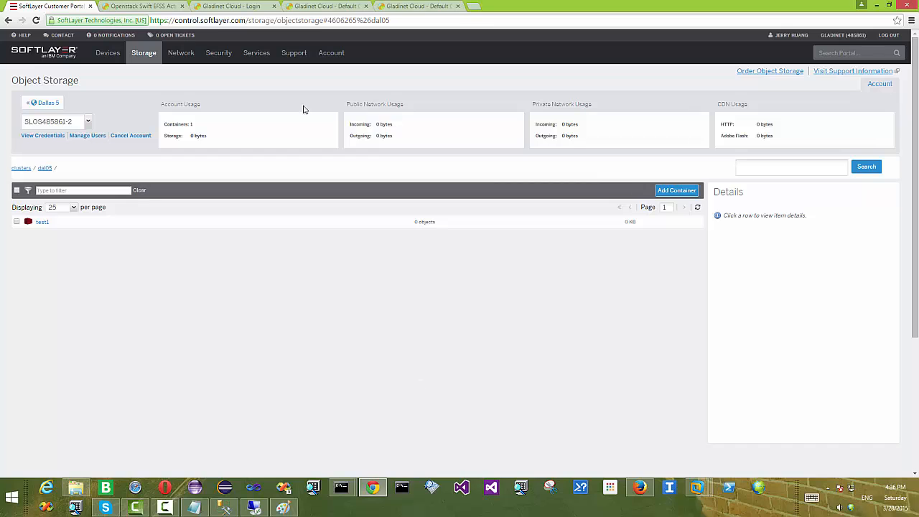
pyautogui.click(410, 7)
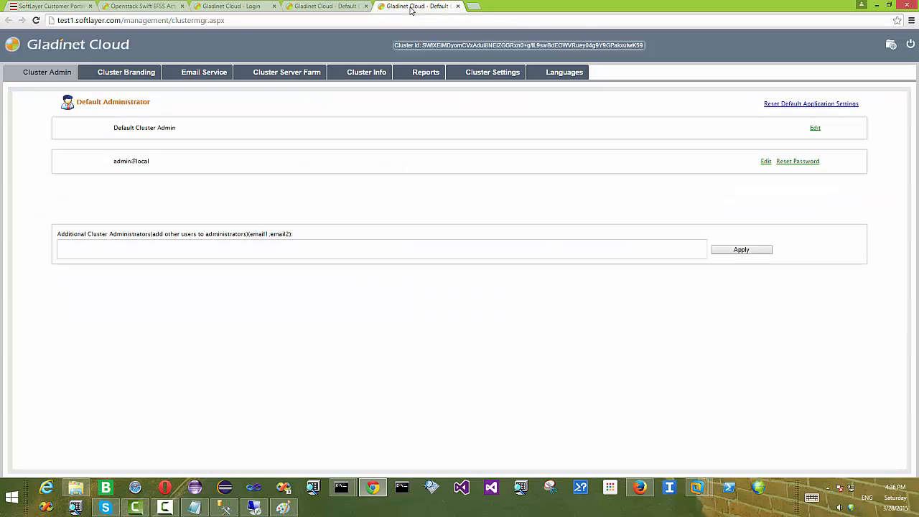
pyautogui.click(352, 9)
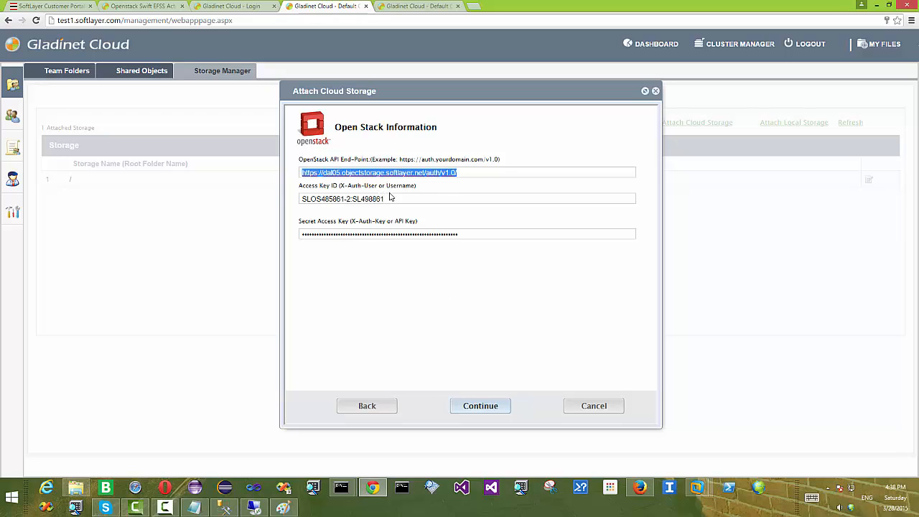
pyautogui.moveTo(390, 197); pyautogui.dragTo(282, 194)
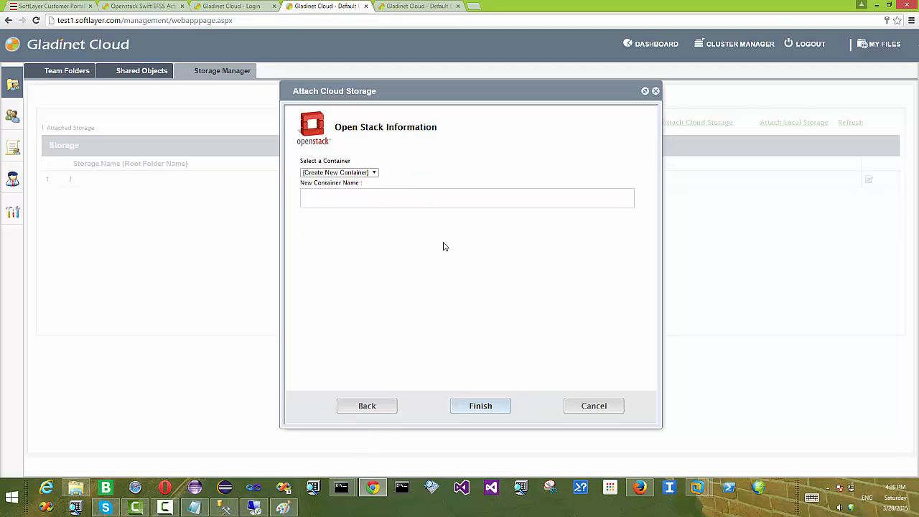
# Compare the container list with the SoftLayer portal, choose the existing test1 container and finish attaching the storage
pyautogui.click(367, 173)
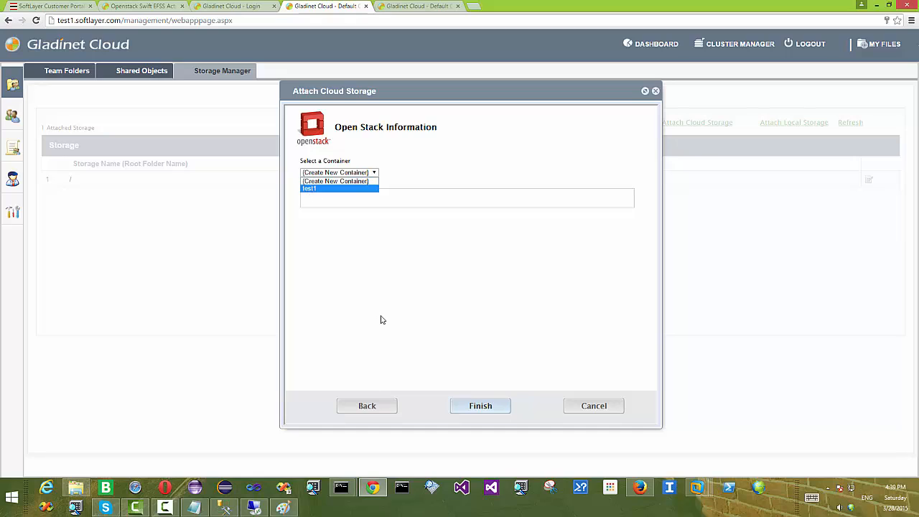
pyautogui.click(68, 6)
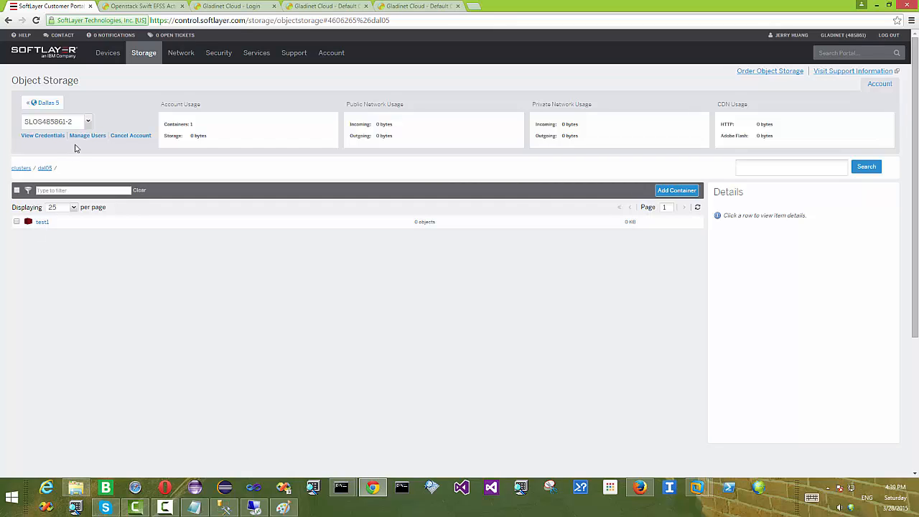
pyautogui.click(317, 9)
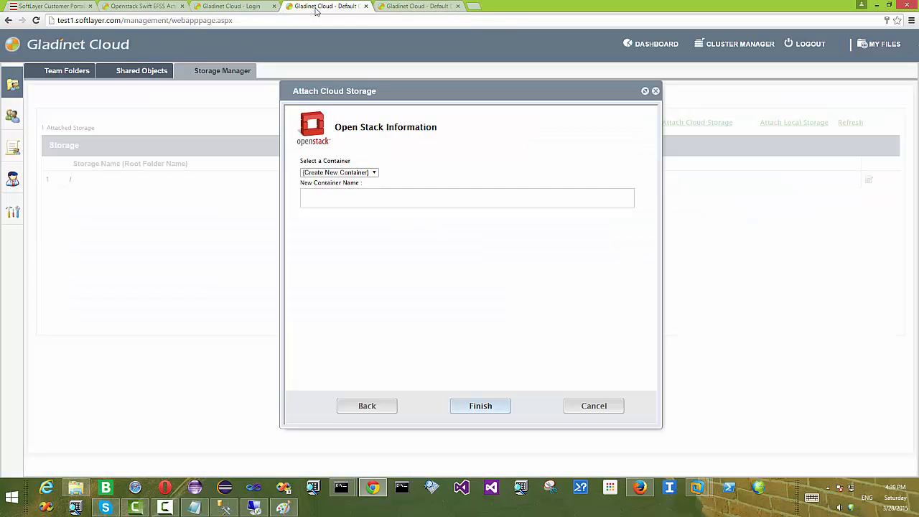
pyautogui.click(362, 173)
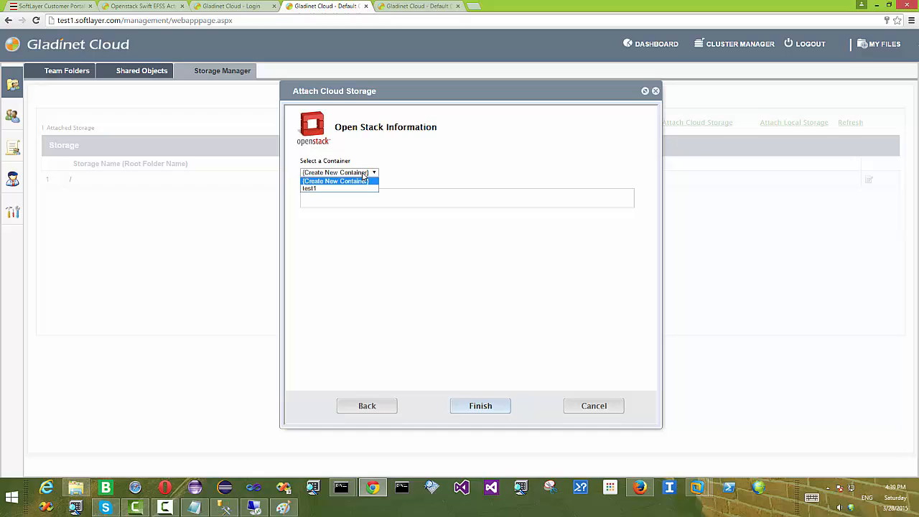
pyautogui.click(324, 188)
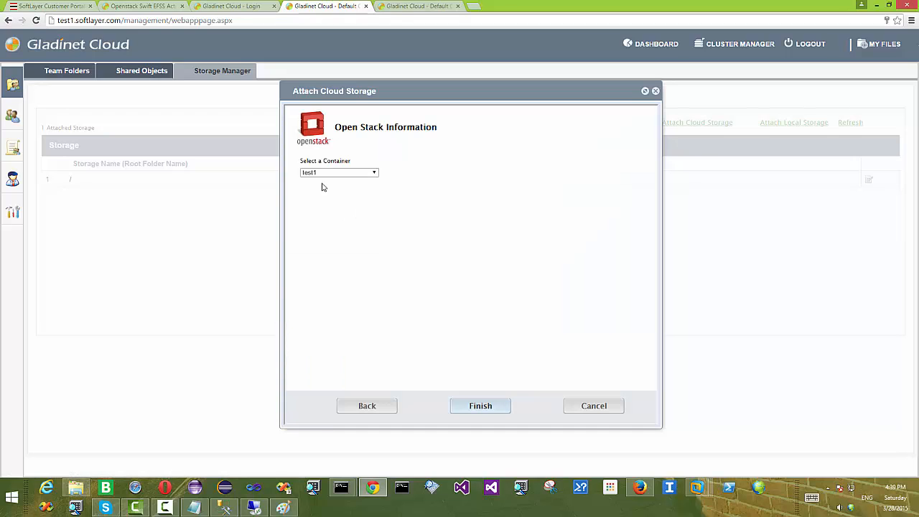
pyautogui.click(482, 406)
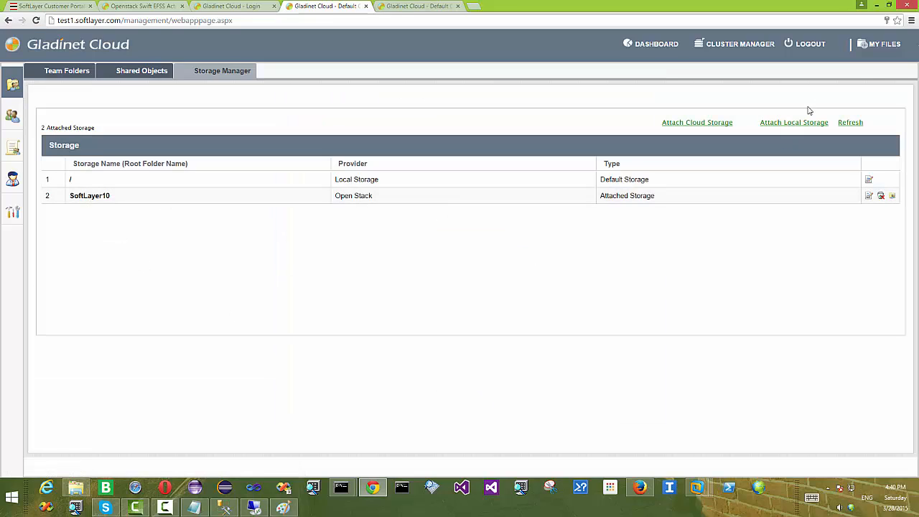
# Open My Files and browse into the Documents folder of the attached SoftLayer10 storage
pyautogui.click(884, 46)
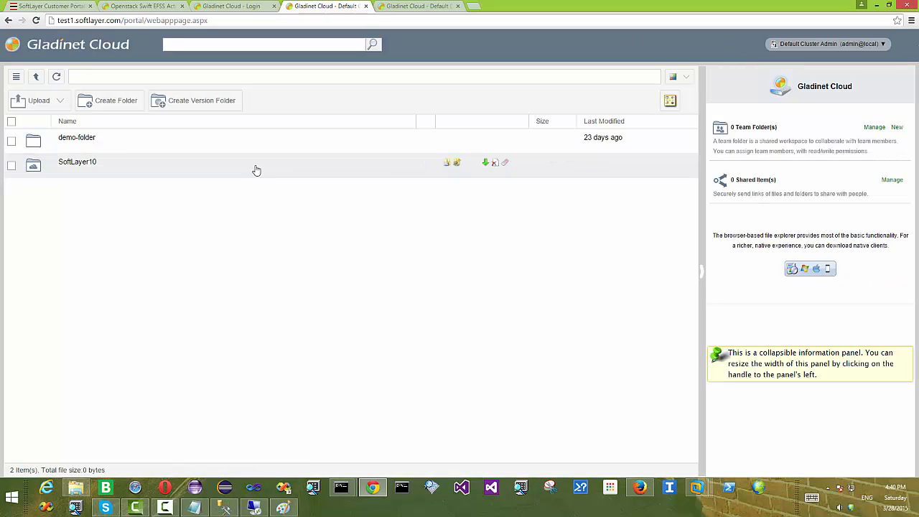
pyautogui.click(77, 164)
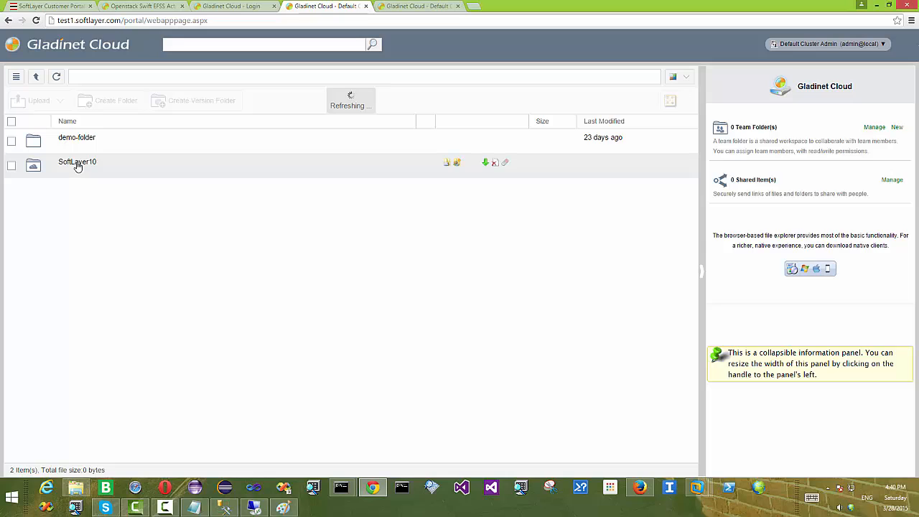
pyautogui.click(185, 147)
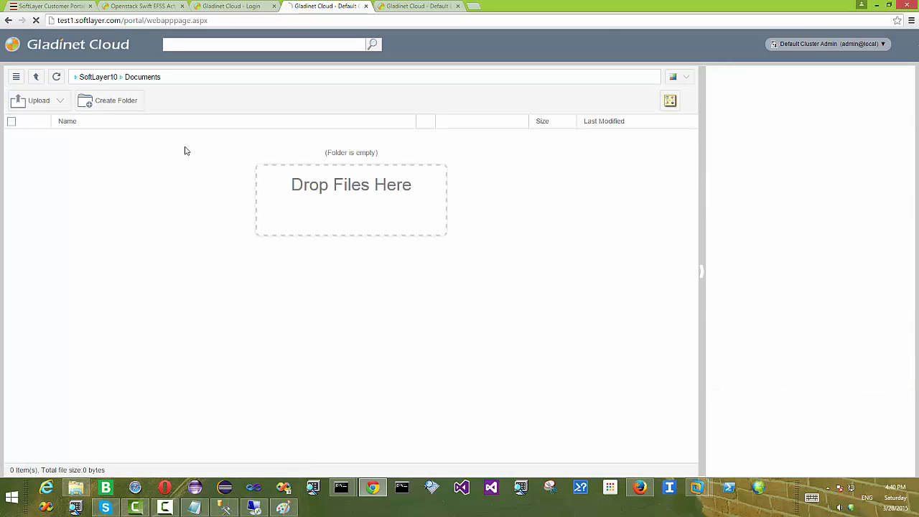
# Arrange the browser and a File Explorer window side by side, with File Explorer showing the local Documents folder
pyautogui.moveTo(578, 9); pyautogui.dragTo(918, 50)
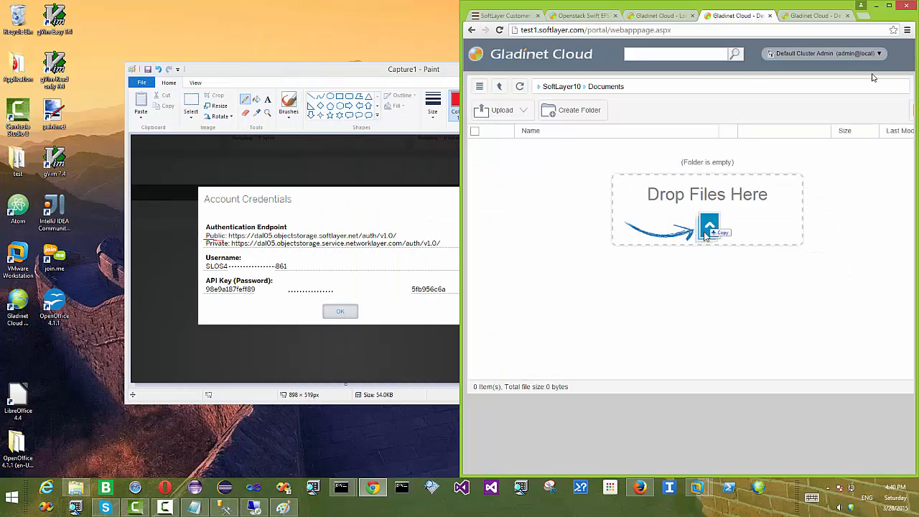
pyautogui.click(74, 488)
pyautogui.moveTo(258, 17); pyautogui.dragTo(3, 114)
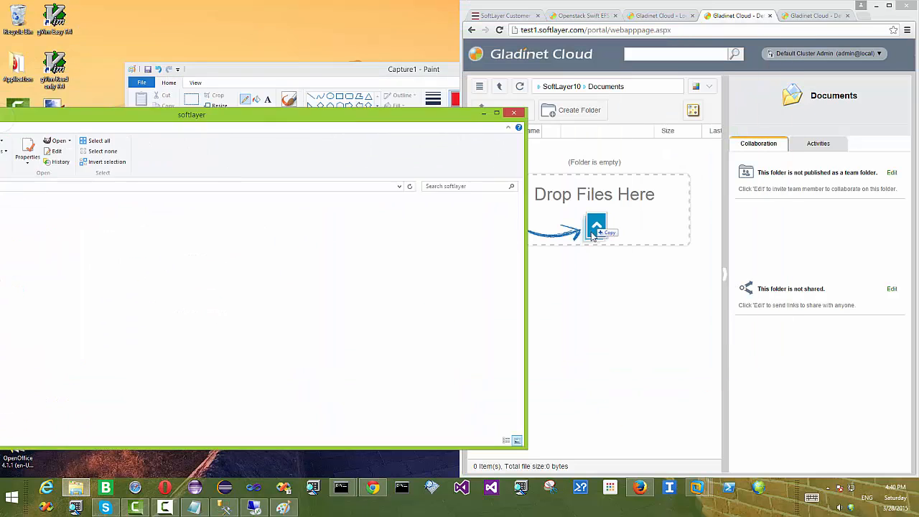
pyautogui.click(43, 147)
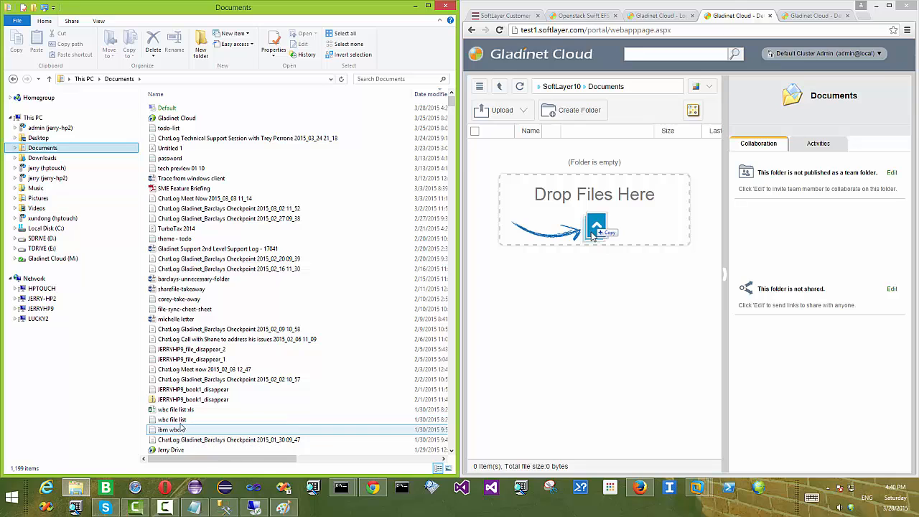
# Upload the local files wbc file list xls, wbc file list and ibm wbc into SoftLayer10's Documents folder
pyautogui.click(181, 410)
pyautogui.keyDown('shift'); pyautogui.click(183, 429); pyautogui.keyUp('shift')
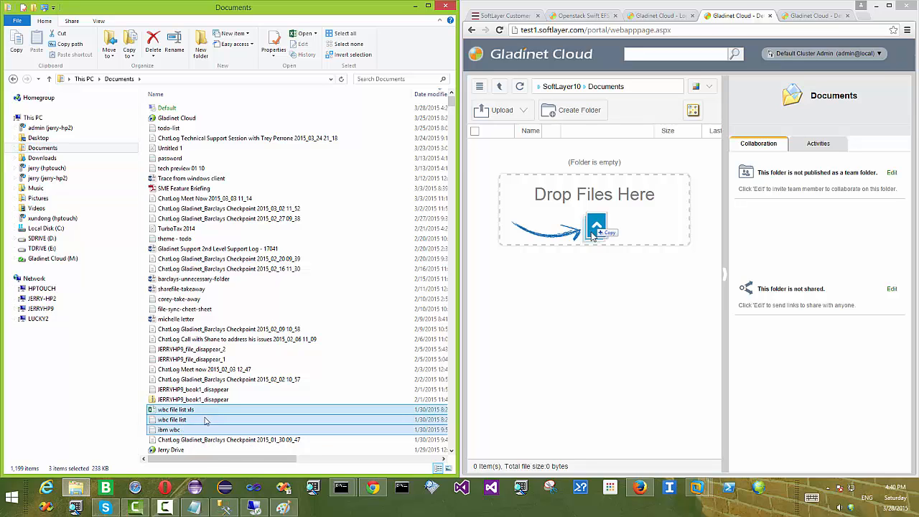
pyautogui.moveTo(207, 421); pyautogui.dragTo(617, 341)
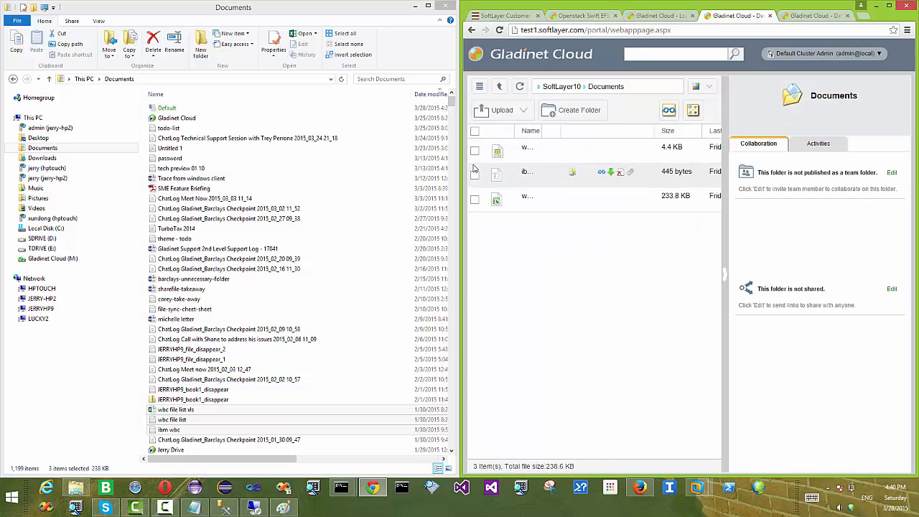
# Widen the browser window and inspect the contents of the test1 container in the SoftLayer portal's object storage
pyautogui.moveTo(462, 173); pyautogui.dragTo(73, 167)
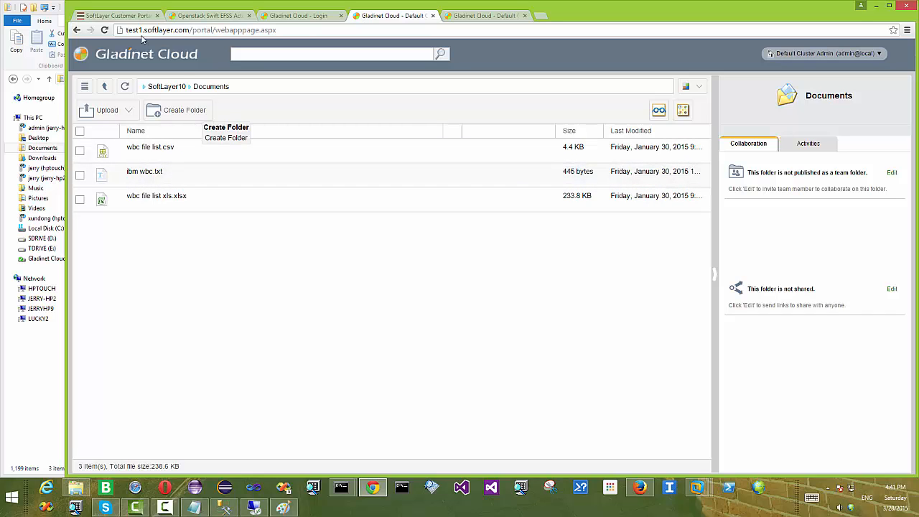
pyautogui.click(119, 20)
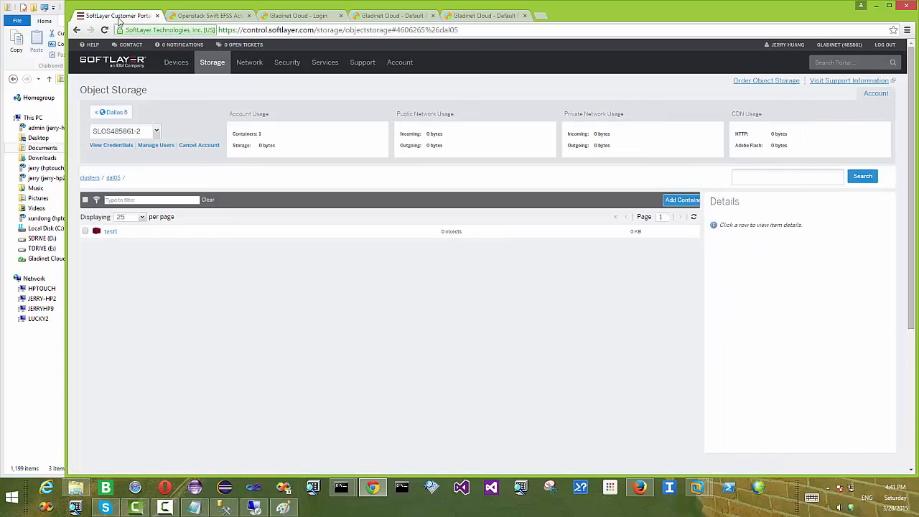
pyautogui.click(110, 232)
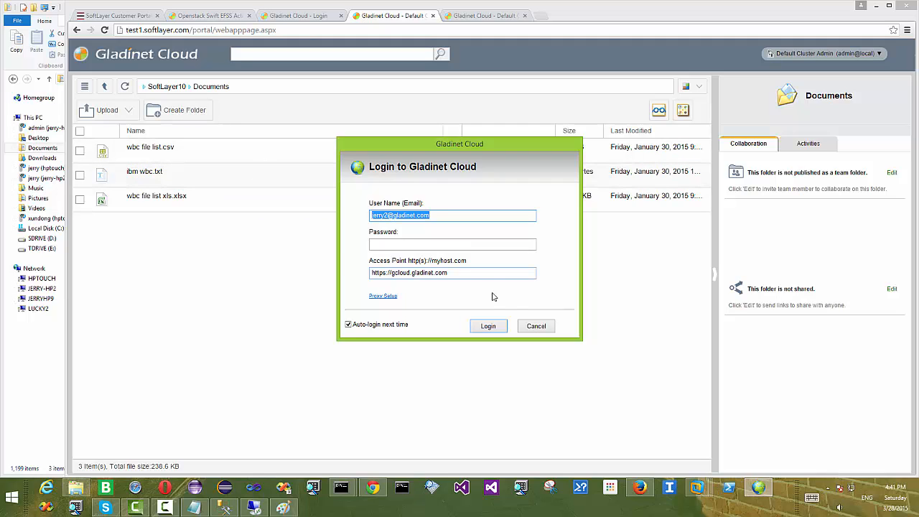
pyautogui.moveTo(496, 273); pyautogui.dragTo(361, 277)
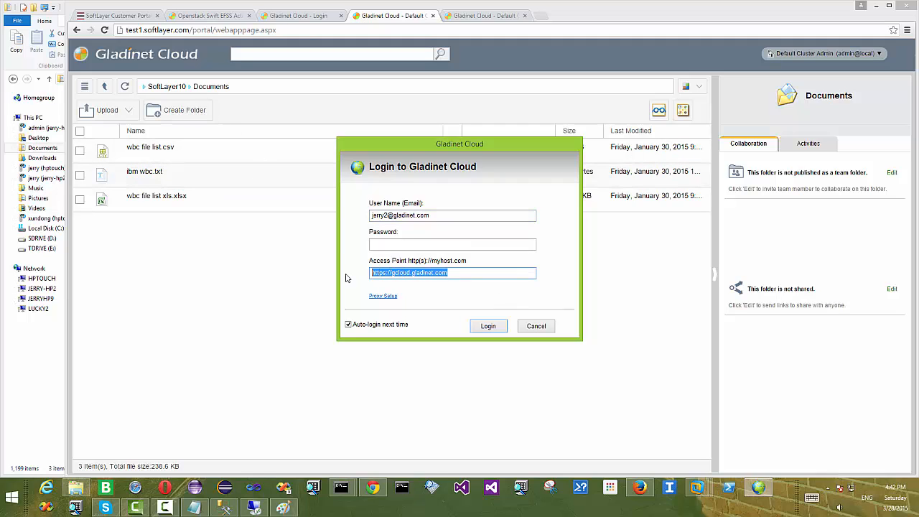
pyautogui.write('http://test1.softla')
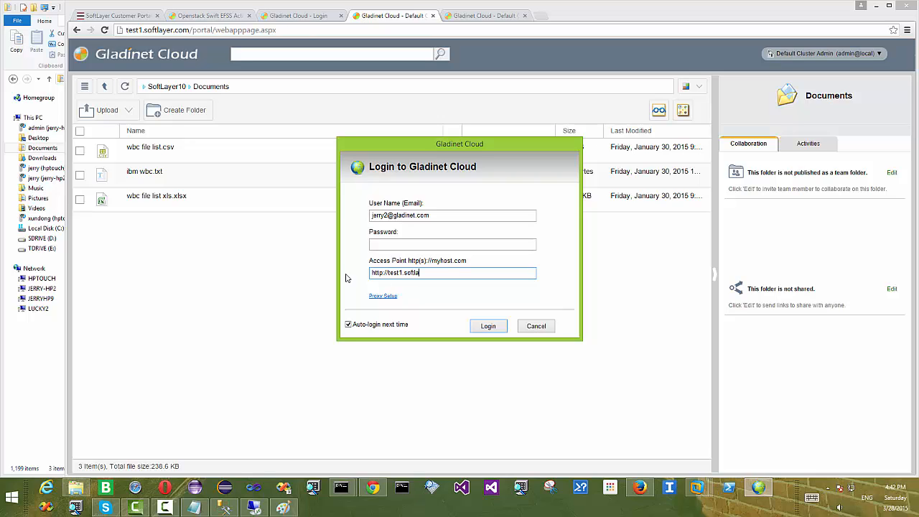
pyautogui.write('yer.com')
pyautogui.press('Tab')
pyautogui.press('Tab')
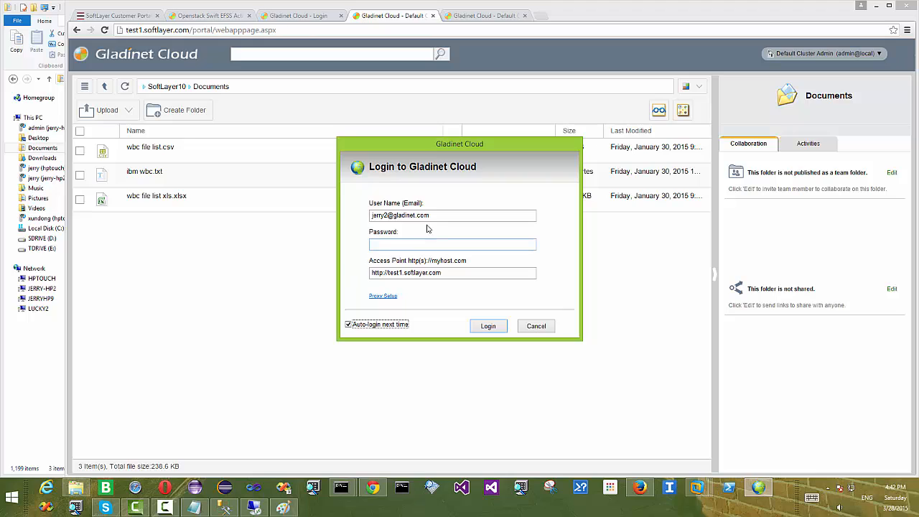
pyautogui.moveTo(435, 215); pyautogui.dragTo(351, 212)
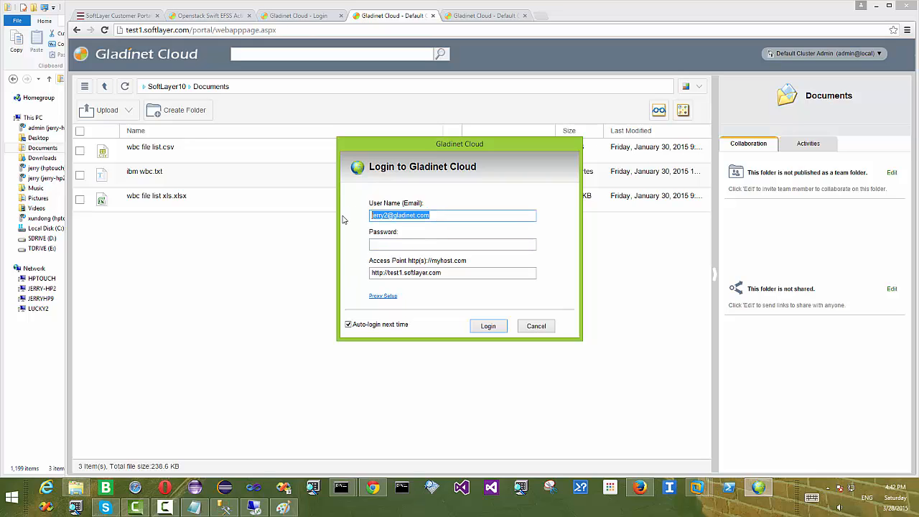
pyautogui.write('admin@local')
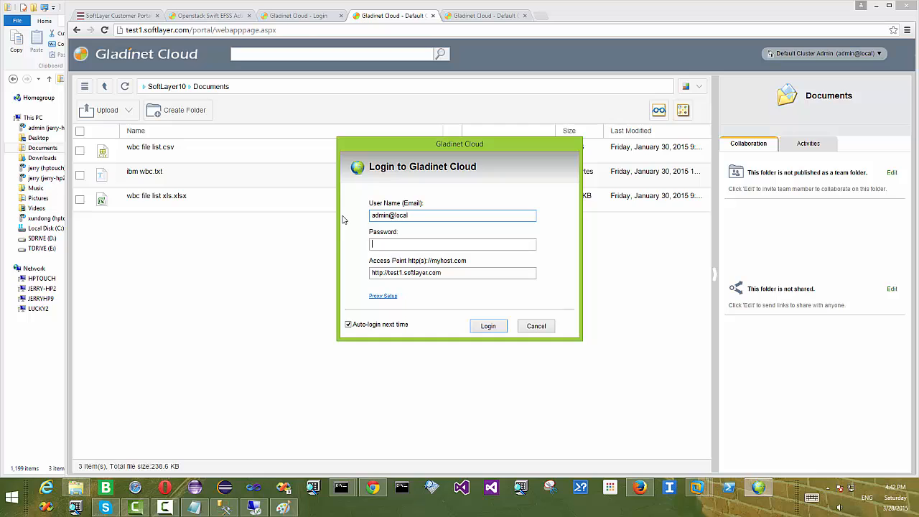
pyautogui.press('Tab')
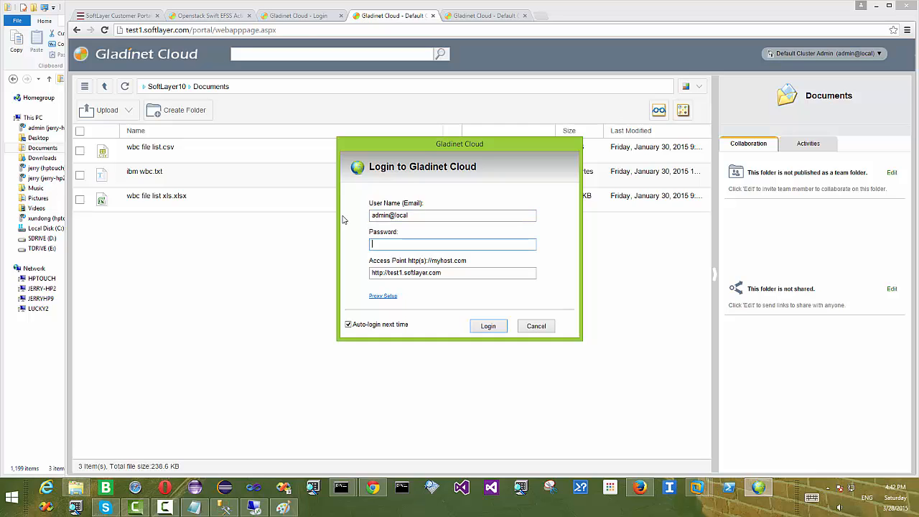
pyautogui.click(488, 326)
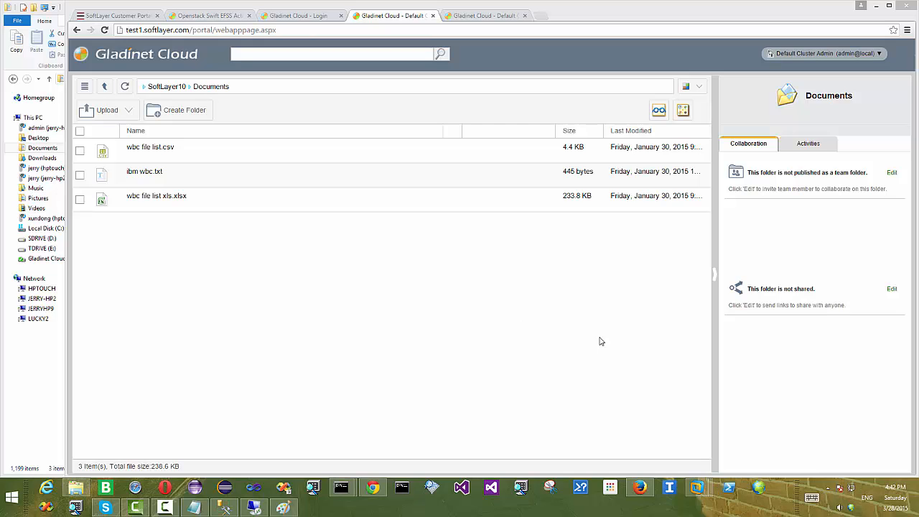
# Open the mounted Gladinet Cloud (M:) drive and inspect the files in SoftLayer10's Documents folder, then minimize the window
pyautogui.click(851, 508)
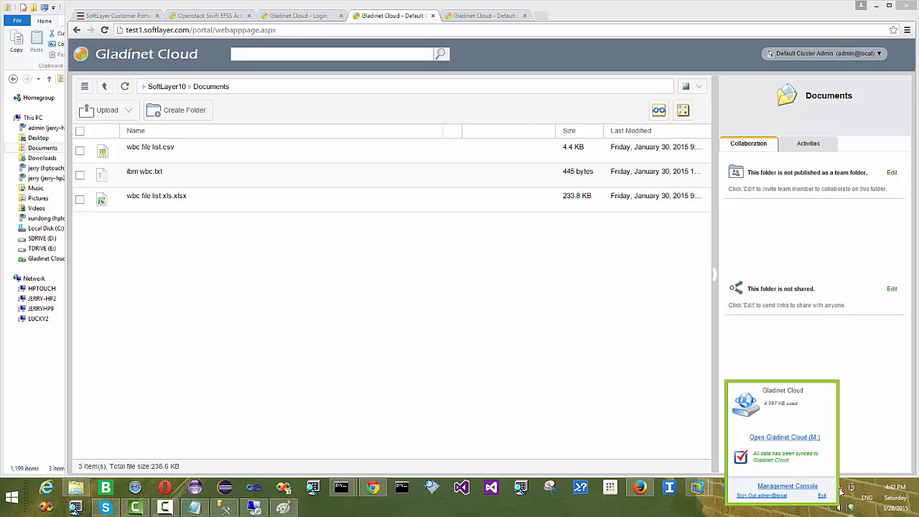
pyautogui.click(797, 437)
pyautogui.click(215, 145)
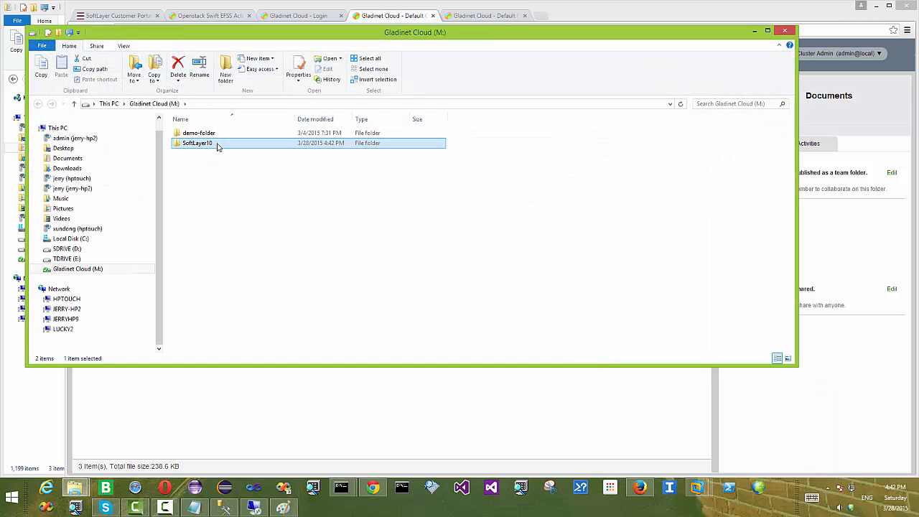
pyautogui.doubleClick(217, 145)
pyautogui.click(216, 136)
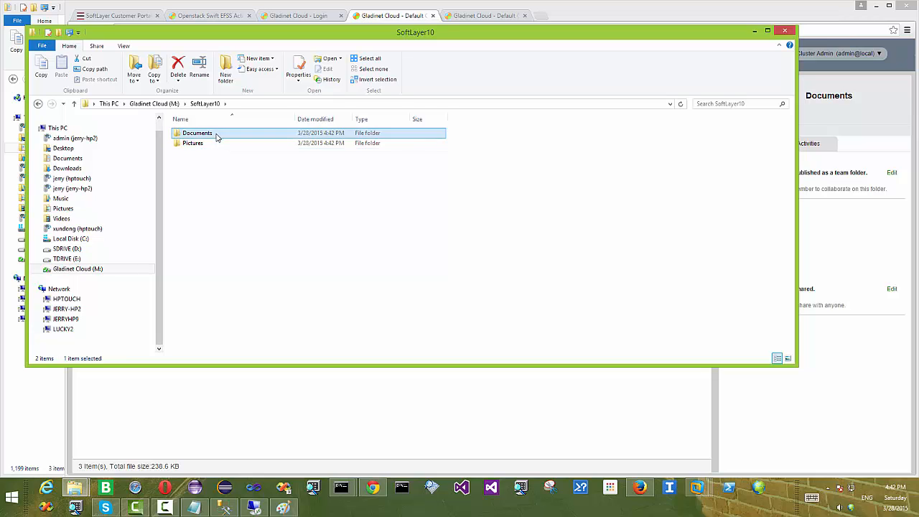
pyautogui.doubleClick(217, 136)
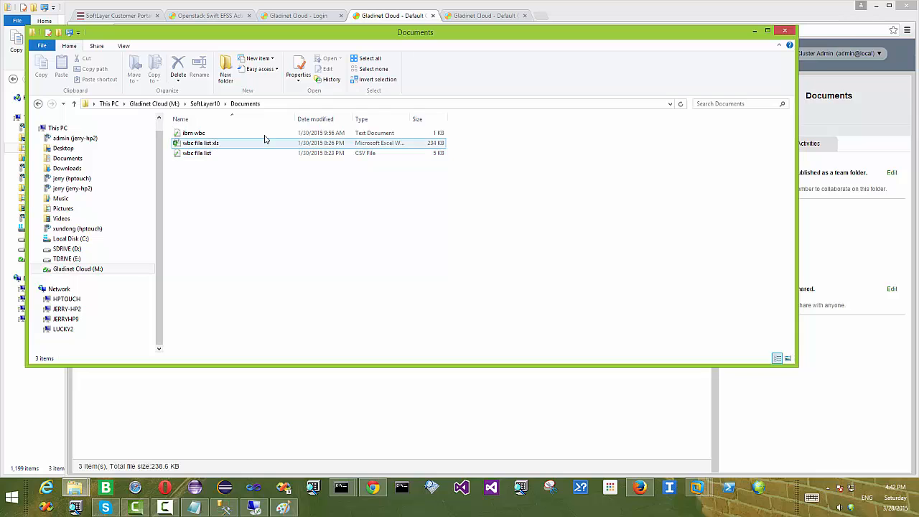
pyautogui.click(754, 32)
# In the SoftLayer portal's object storage, create a container named testsanjose in the San Jose 1 cluster
pyautogui.click(115, 15)
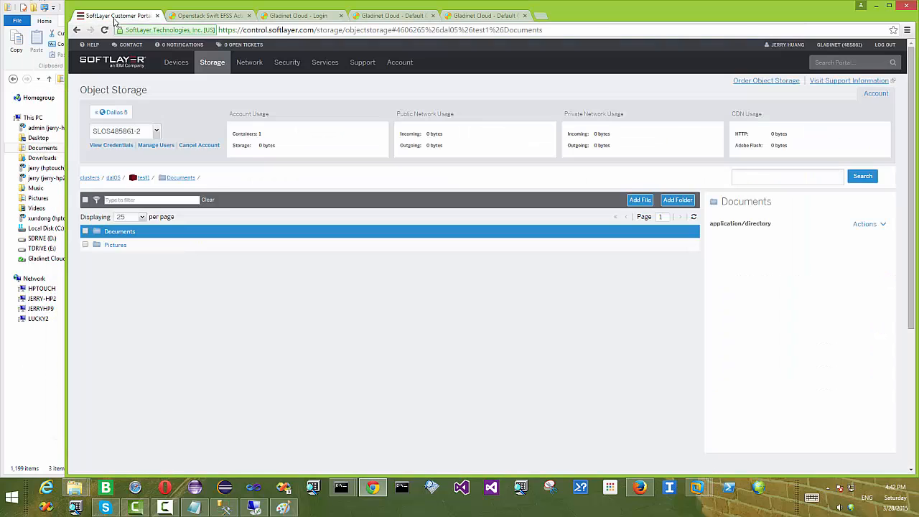
pyautogui.moveTo(130, 44)
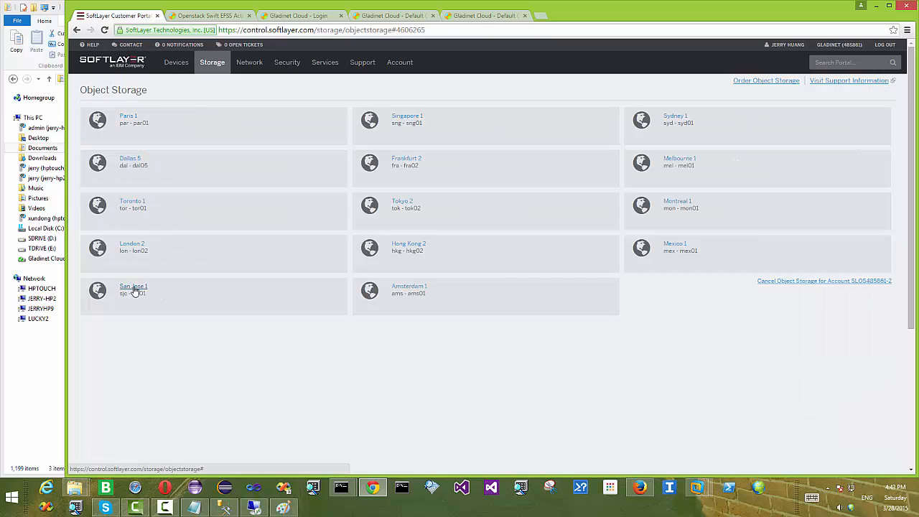
pyautogui.click(134, 287)
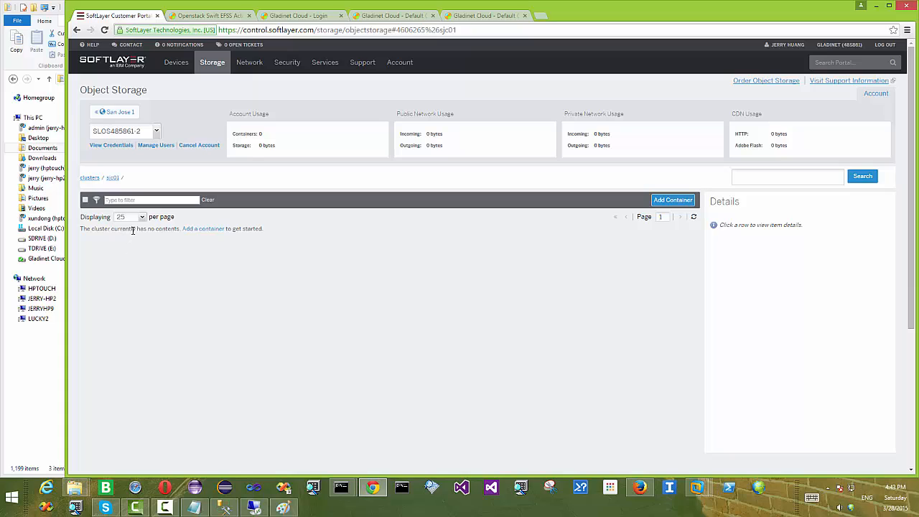
pyautogui.click(666, 199)
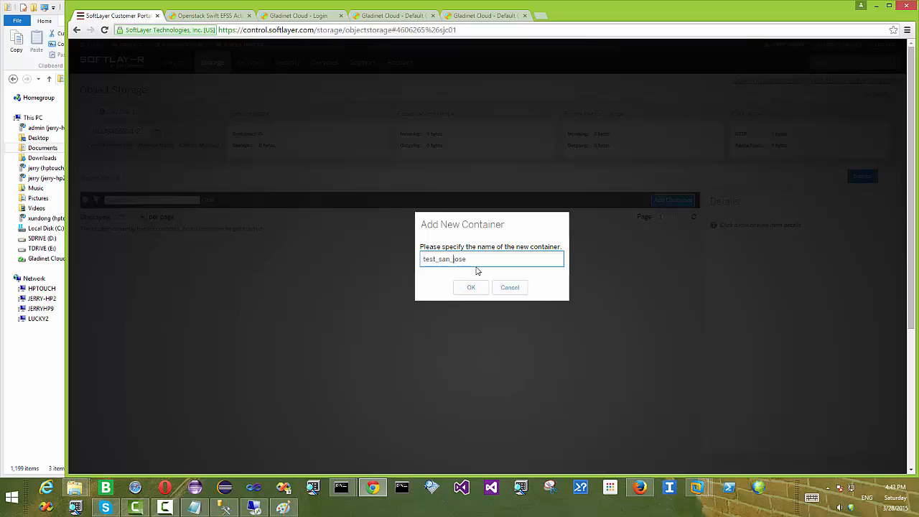
pyautogui.press('BackSpace')
pyautogui.press('Left')
pyautogui.press('Left')
pyautogui.press('Left')
pyautogui.press('BackSpace')
pyautogui.click(468, 286)
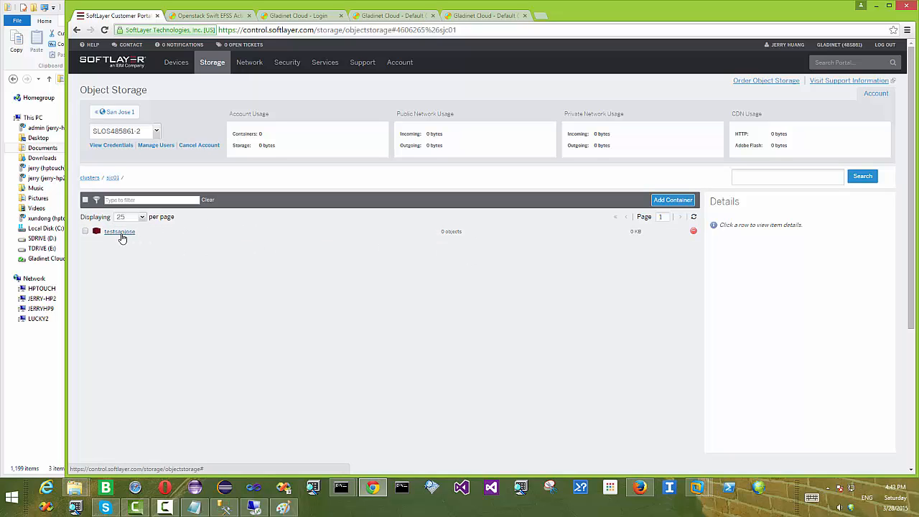
# In Gladinet Cloud's storage manager, start attaching a cloud storage account named SoftLayerSanJose with Open Stack as the provider
pyautogui.click(392, 16)
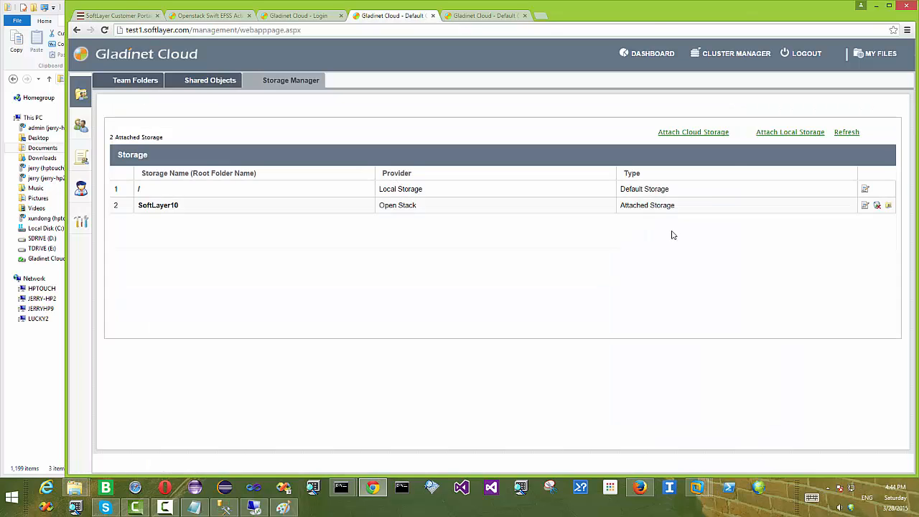
pyautogui.click(693, 133)
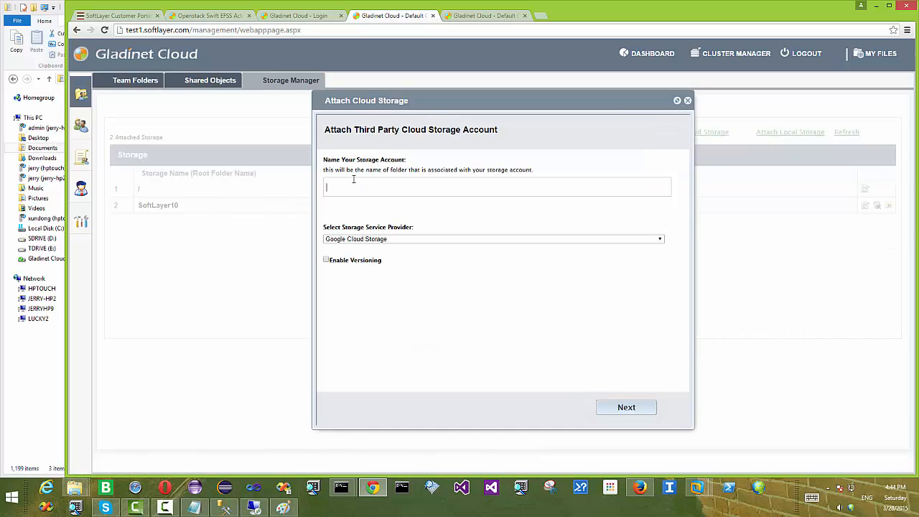
pyautogui.write('SoftLa')
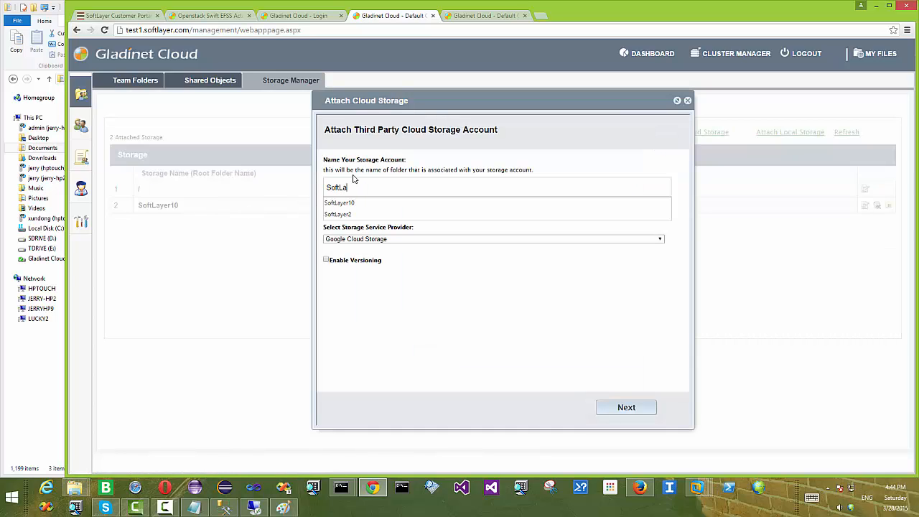
pyautogui.write('yerSanJose')
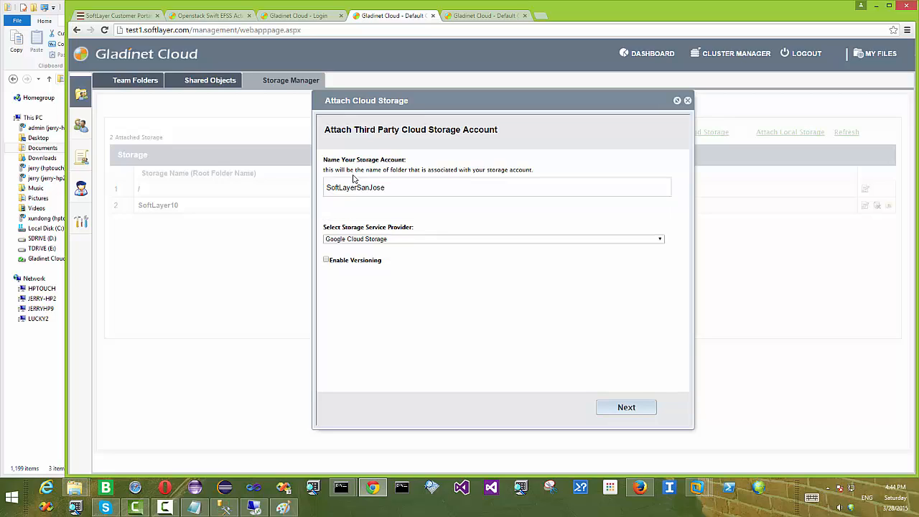
pyautogui.click(366, 239)
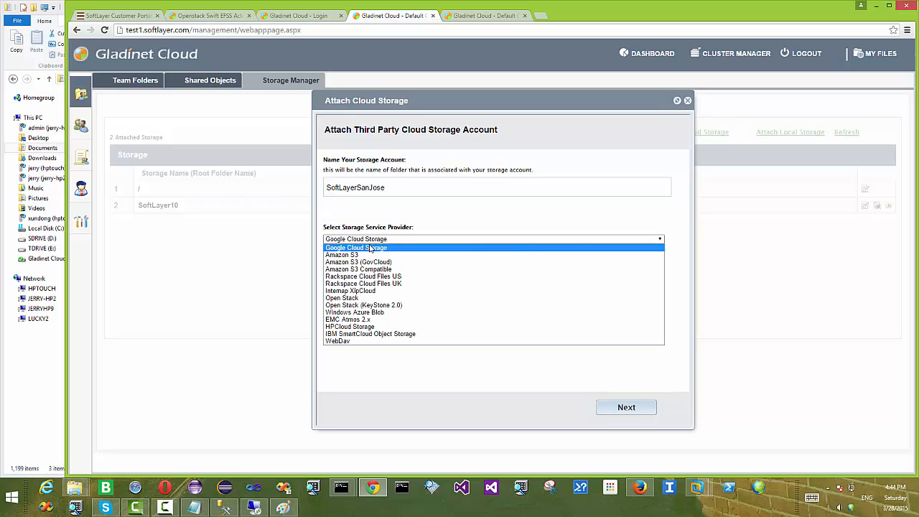
pyautogui.click(368, 298)
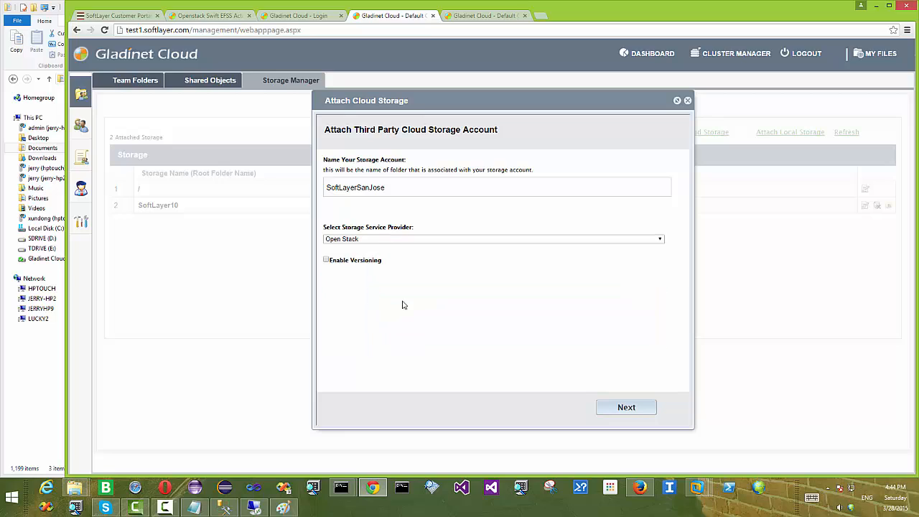
# Choose the existing testsanjose container for the Open Stack storage and finish attaching it
pyautogui.click(634, 408)
pyautogui.click(383, 182)
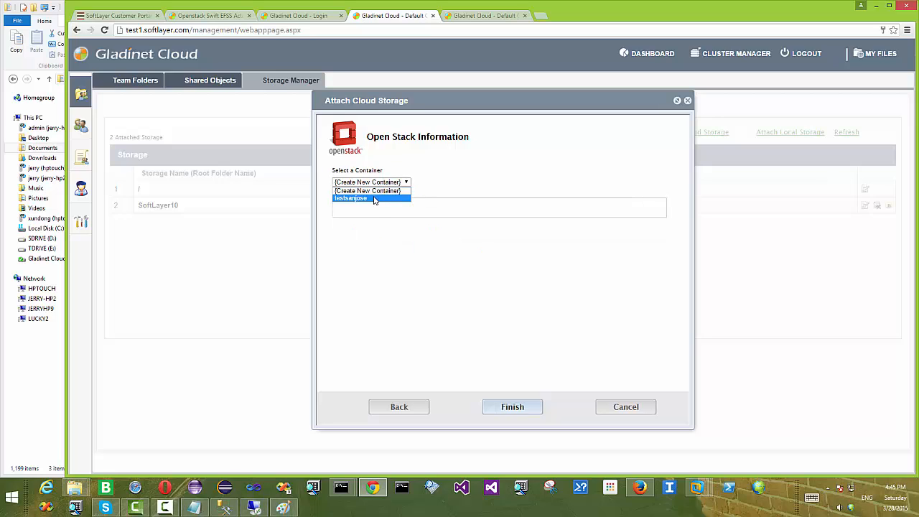
pyautogui.click(374, 199)
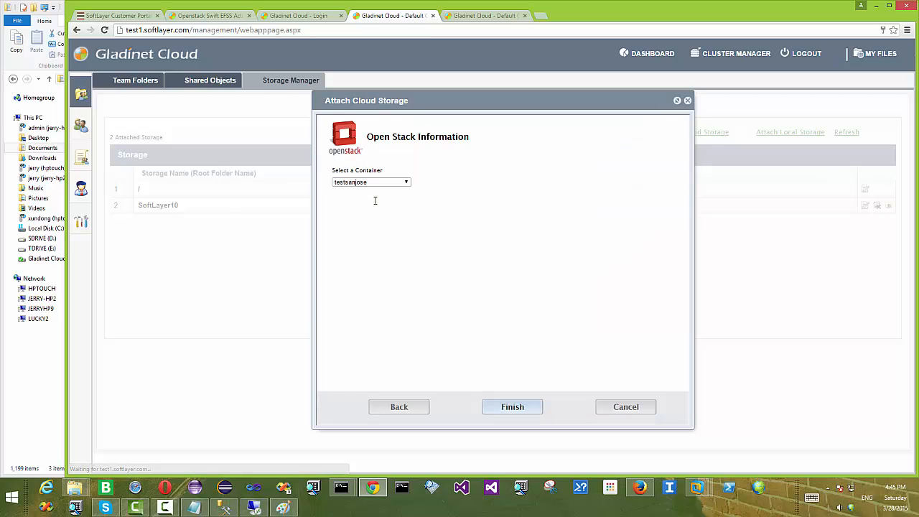
pyautogui.click(526, 407)
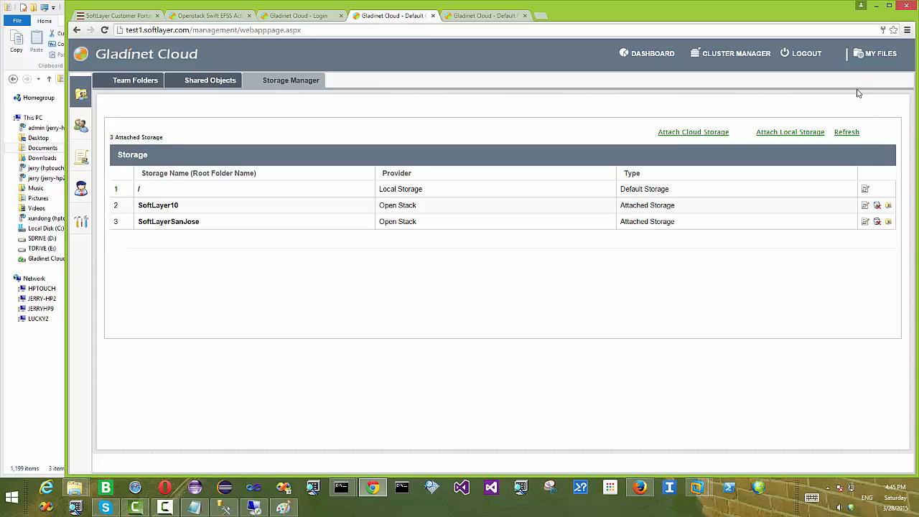
# Open My Files and browse into the Pictures folder of the attached SoftLayerSanJose storage
pyautogui.click(881, 56)
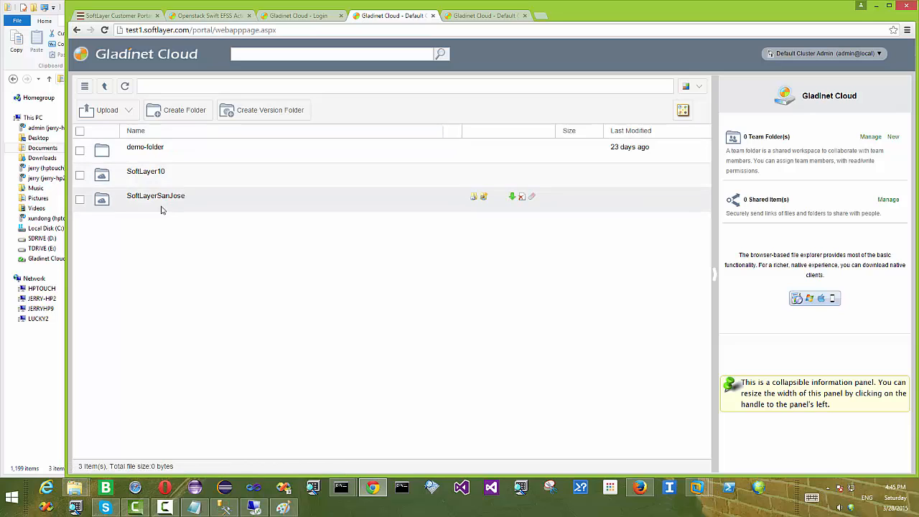
pyautogui.click(161, 199)
pyautogui.click(150, 173)
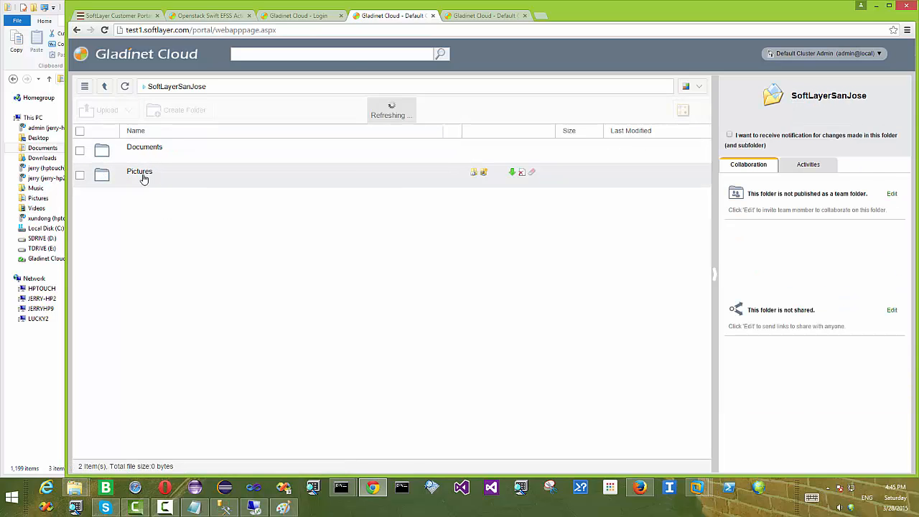
# Upload Nuvola_filesystems_server, openstack-logo512 and not-in-cache from the local Pictures folder into SoftLayerSanJose's Pictures folder
pyautogui.moveTo(185, 7); pyautogui.dragTo(457, 31)
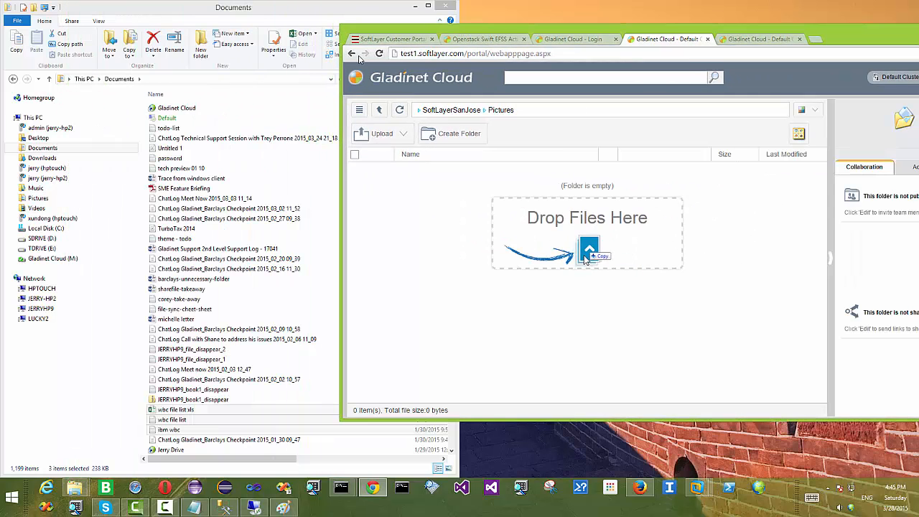
pyautogui.click(38, 198)
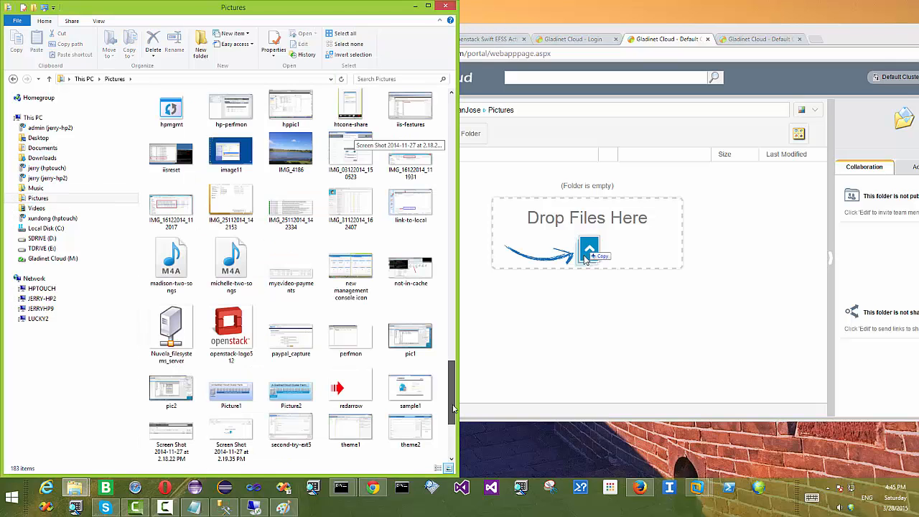
pyautogui.click(219, 337)
pyautogui.keyDown('ctrl'); pyautogui.click(171, 341); pyautogui.keyUp('ctrl')
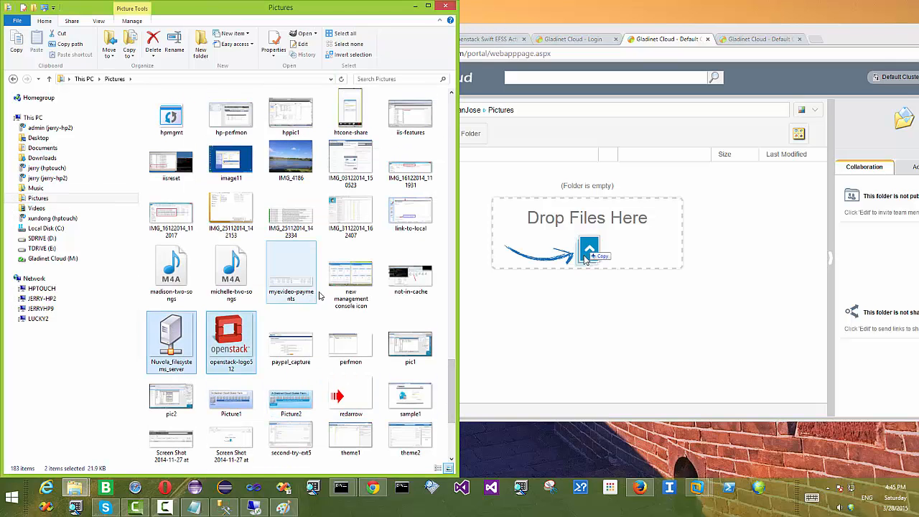
pyautogui.keyDown('ctrl'); pyautogui.click(409, 271); pyautogui.keyUp('ctrl')
pyautogui.moveTo(586, 260); pyautogui.dragTo(590, 261)
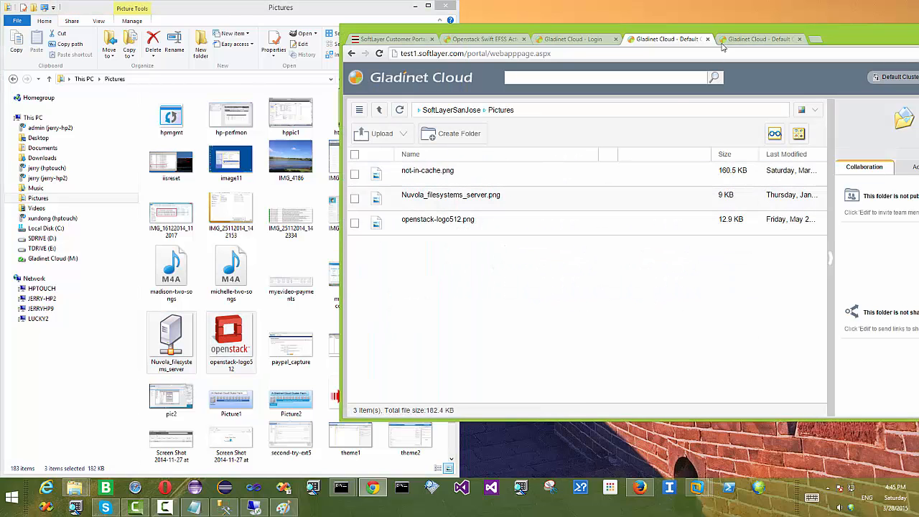
# Open the mounted Gladinet Cloud (M:) drive from the desktop client and refresh its folder listing
pyautogui.moveTo(811, 36); pyautogui.dragTo(603, 41)
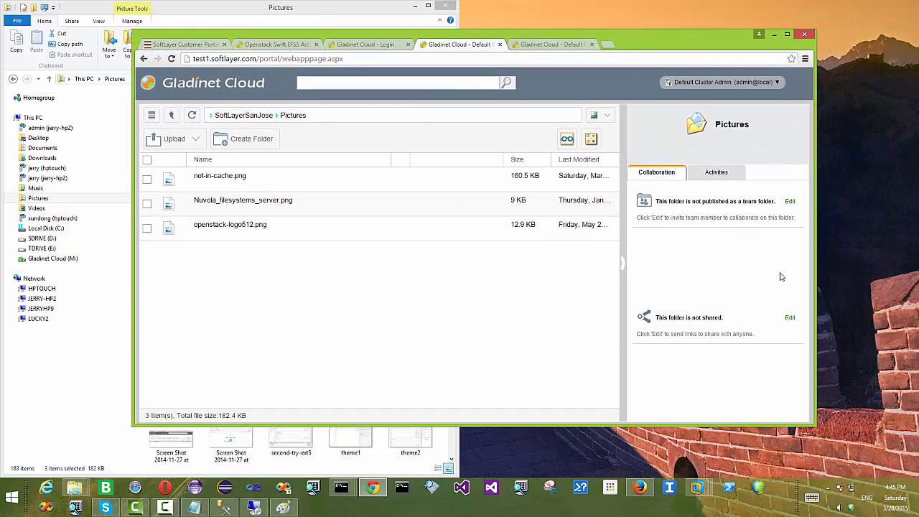
pyautogui.click(845, 508)
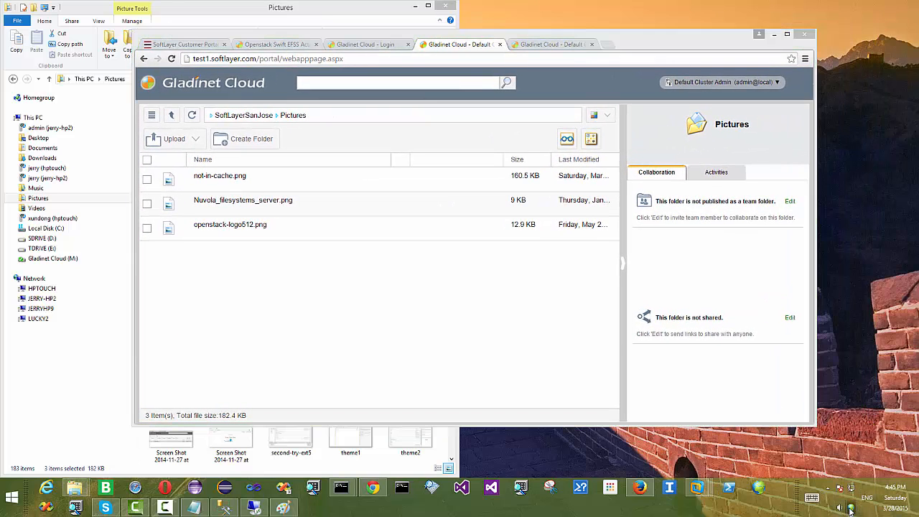
pyautogui.click(786, 441)
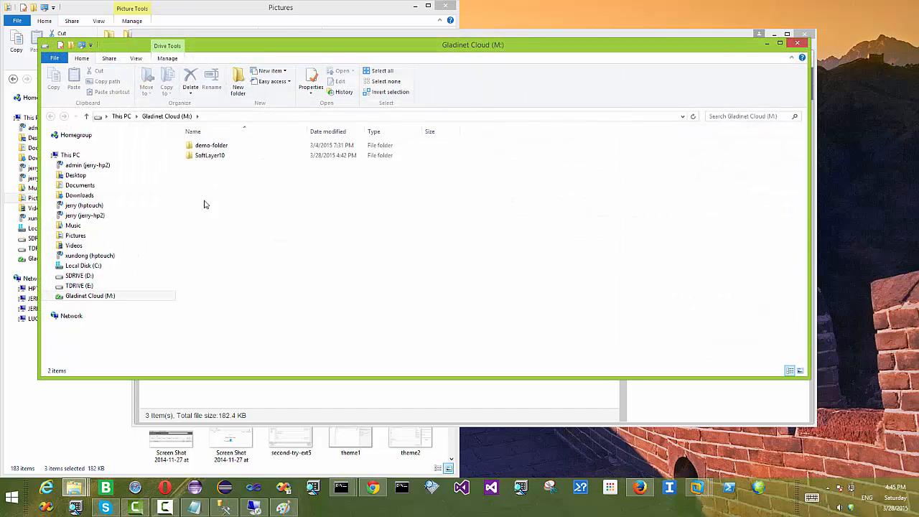
pyautogui.rightClick(238, 188)
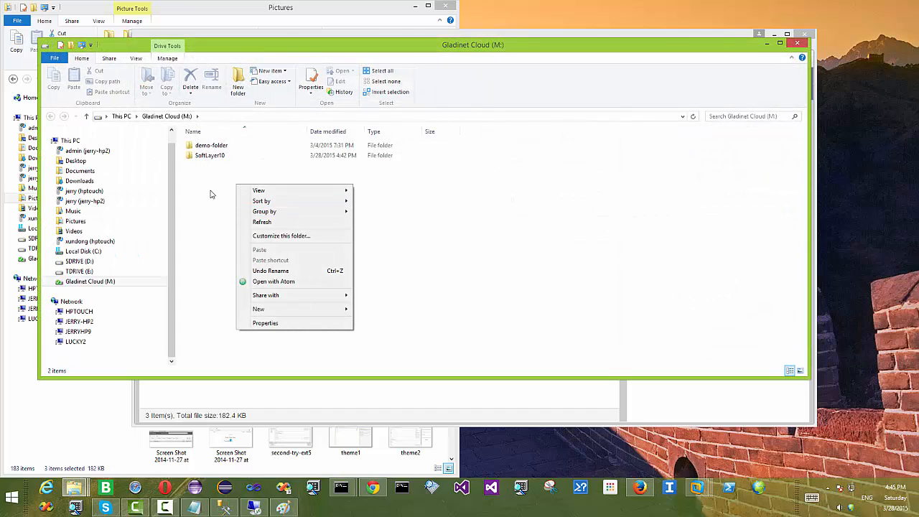
pyautogui.click(262, 222)
pyautogui.rightClick(180, 117)
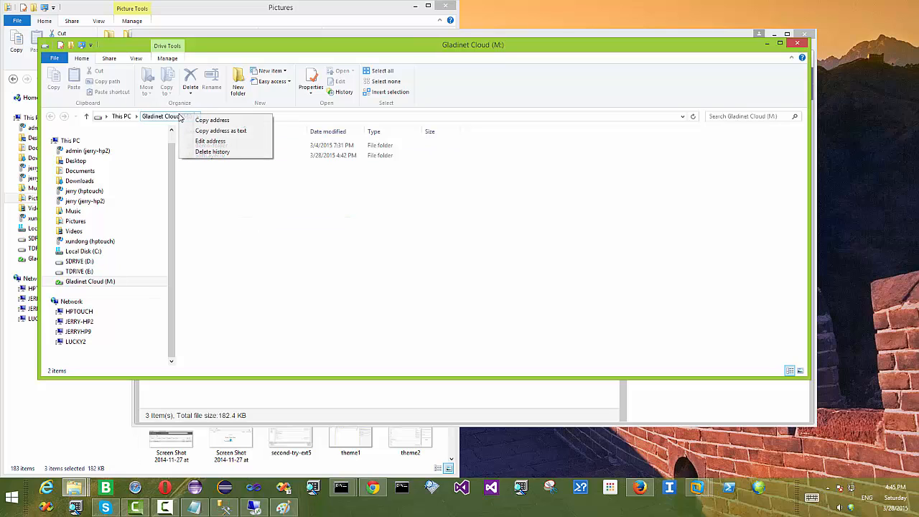
pyautogui.click(247, 204)
pyautogui.click(231, 171)
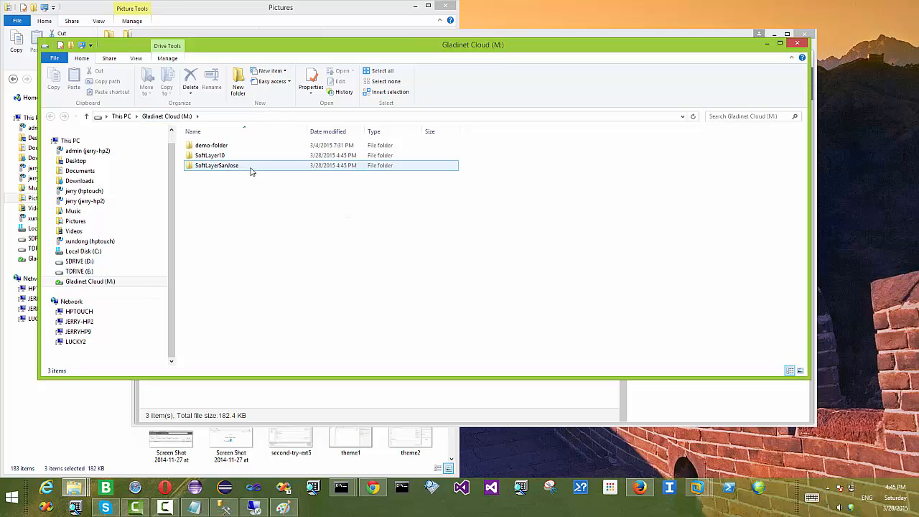
# Browse into the Pictures folder of SoftLayerSanJose on the Gladinet Cloud (M:) drive
pyautogui.doubleClick(251, 168)
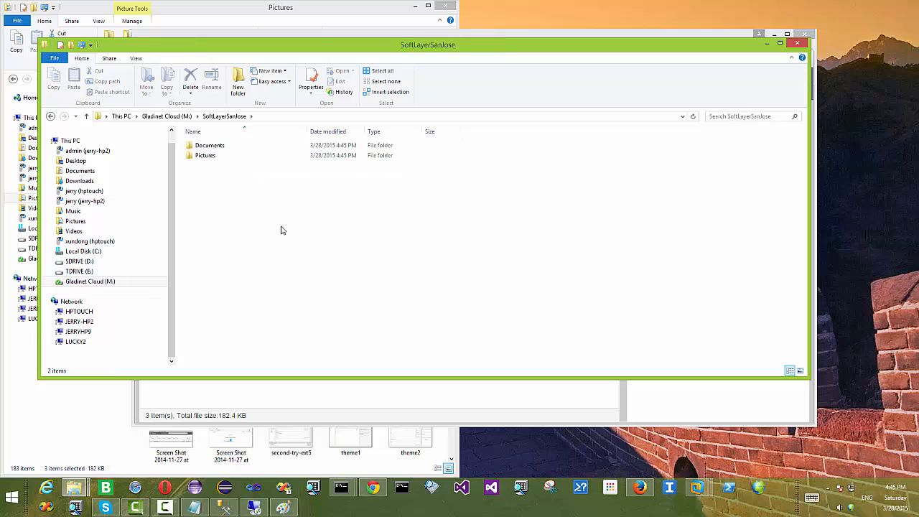
pyautogui.click(215, 156)
pyautogui.doubleClick(208, 157)
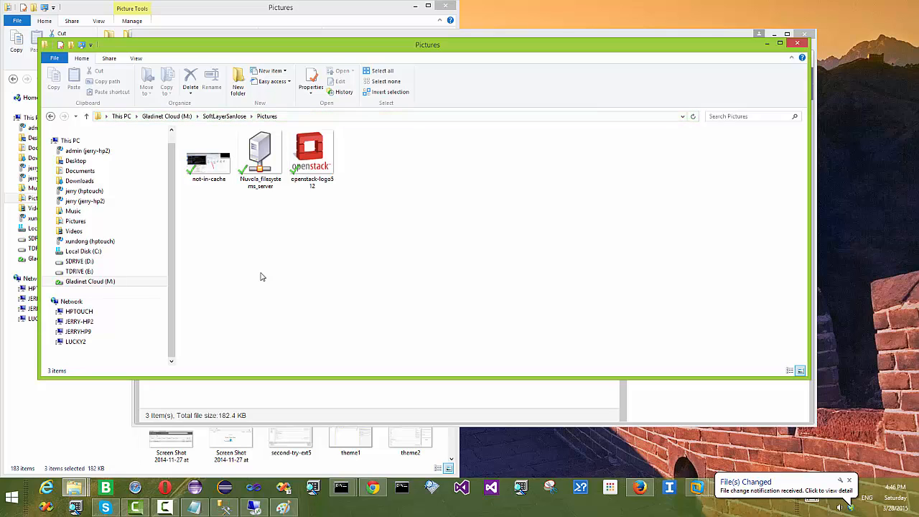
# Copy pic2, Picture1 and Picture2 from the local Pictures folder into SoftLayerSanJose's Pictures folder on the M: drive
pyautogui.moveTo(345, 52); pyautogui.dragTo(453, 92)
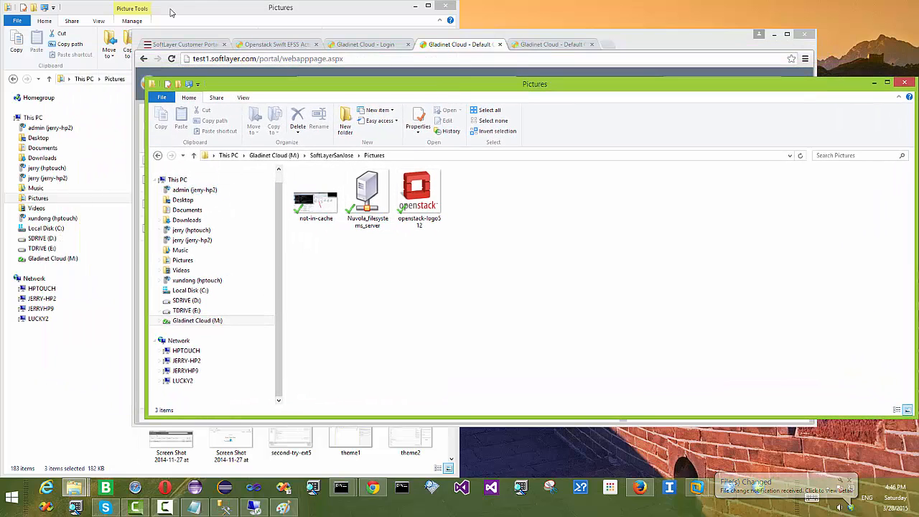
pyautogui.click(158, 27)
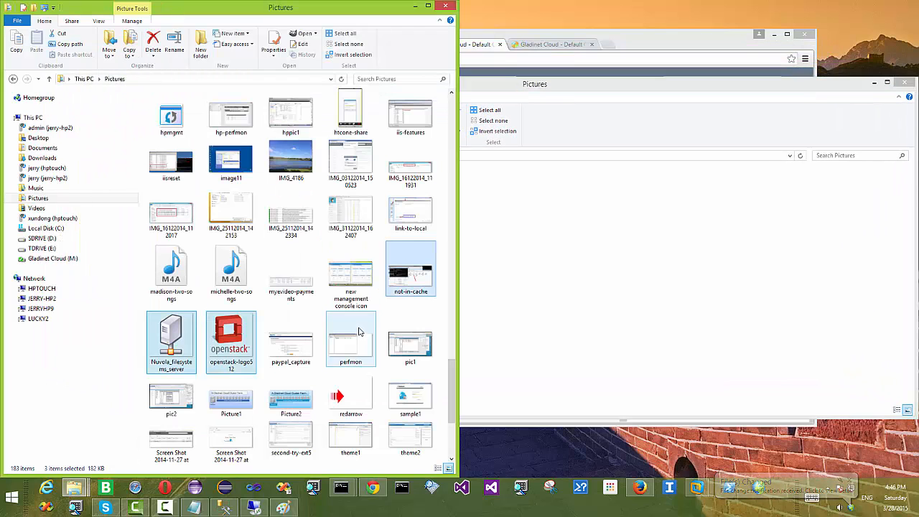
pyautogui.click(171, 397)
pyautogui.keyDown('ctrl'); pyautogui.click(230, 396); pyautogui.keyUp('ctrl')
pyautogui.keyDown('ctrl'); pyautogui.click(290, 396); pyautogui.keyUp('ctrl')
pyautogui.moveTo(242, 402); pyautogui.dragTo(575, 349)
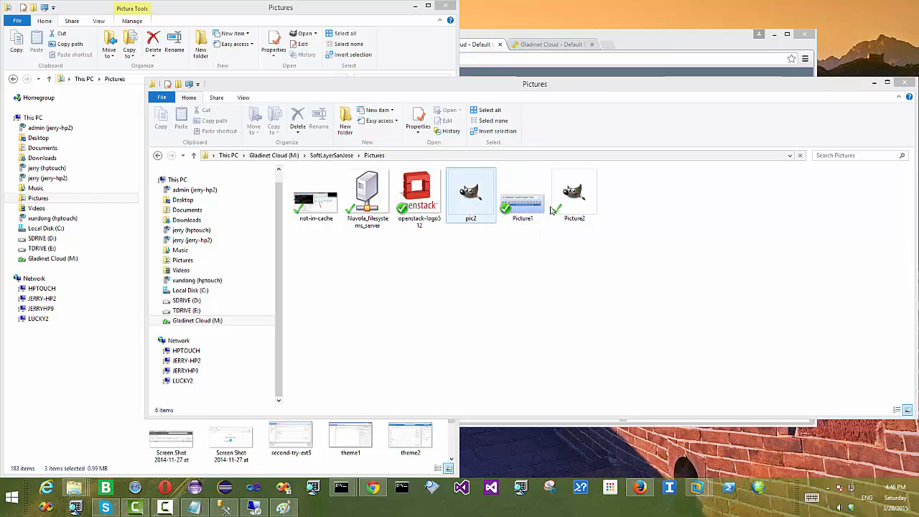
# Switch to Chrome, refresh SoftLayerSanJose's Pictures folder in the Gladinet web portal and check the testsanjose container in the SoftLayer Customer Portal
pyautogui.click(373, 488)
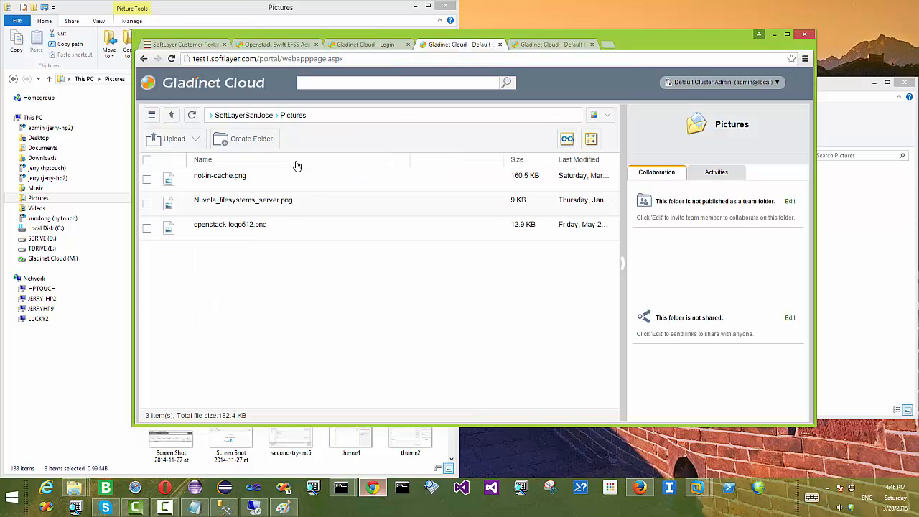
pyautogui.click(191, 115)
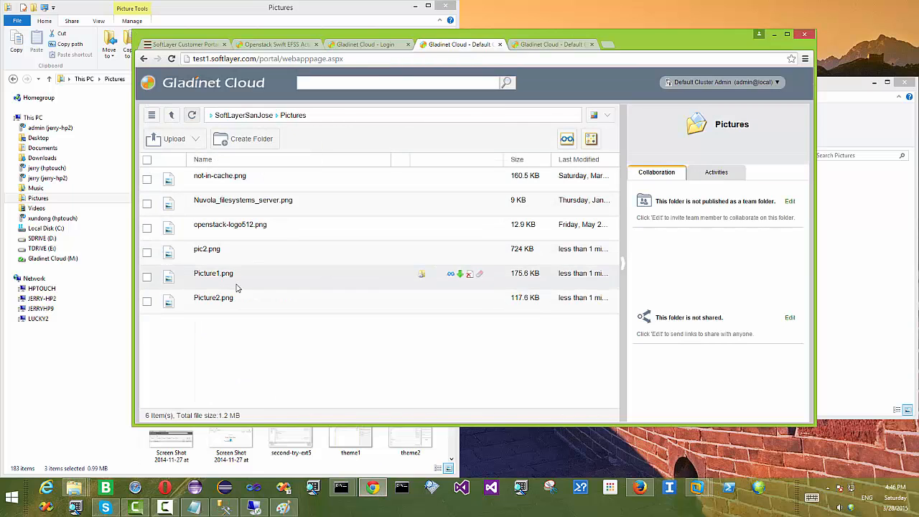
pyautogui.click(188, 45)
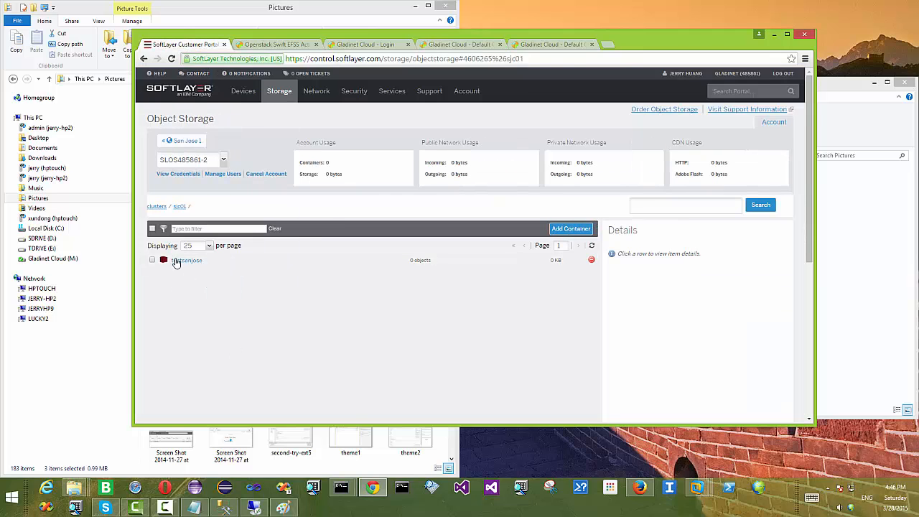
pyautogui.click(187, 261)
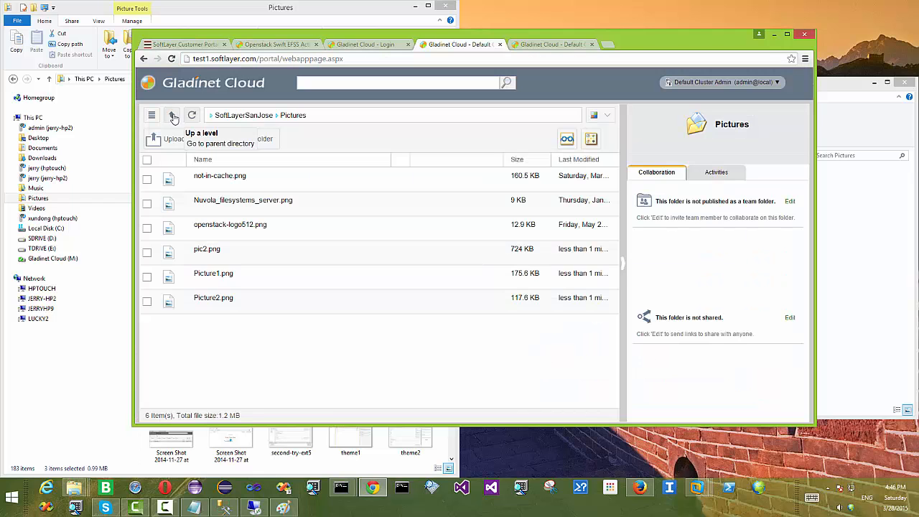
# Go up to the Gladinet web portal's root folder and compare it with the mounted Gladinet Cloud (M:) drive
pyautogui.click(173, 117)
pyautogui.click(173, 117)
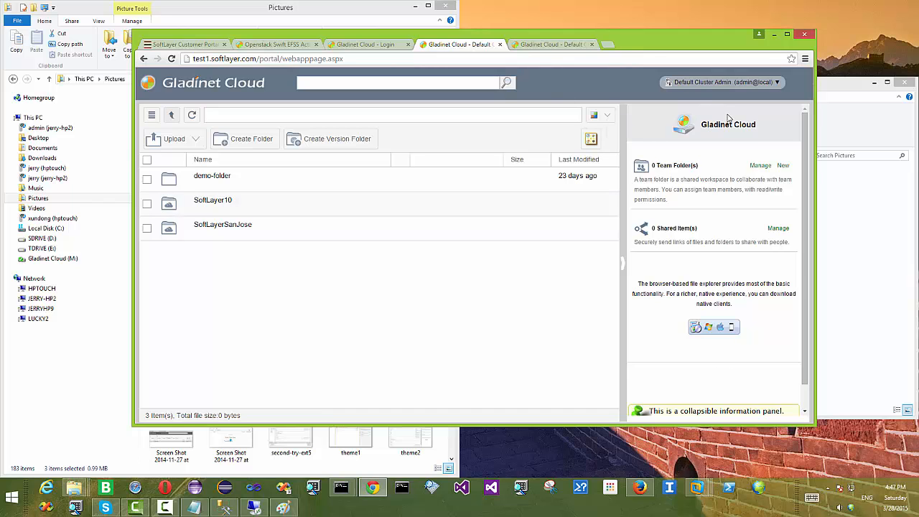
pyautogui.click(851, 508)
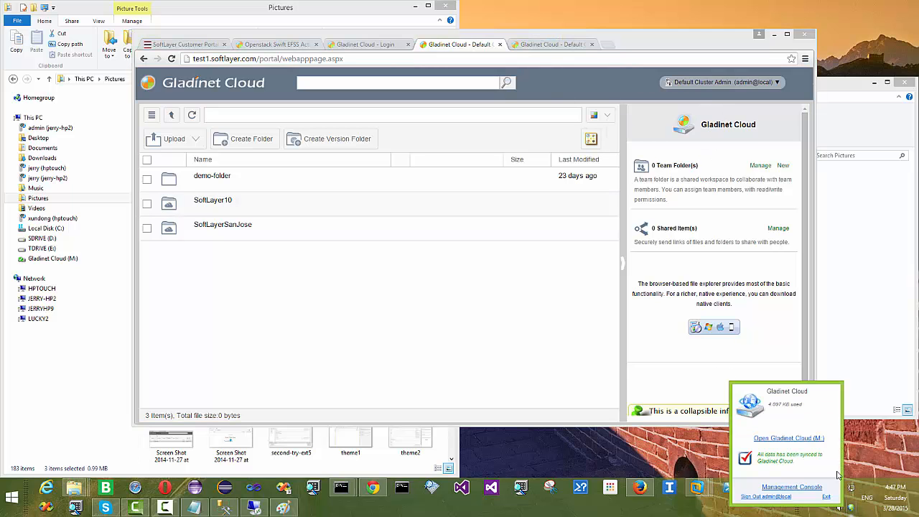
pyautogui.click(799, 437)
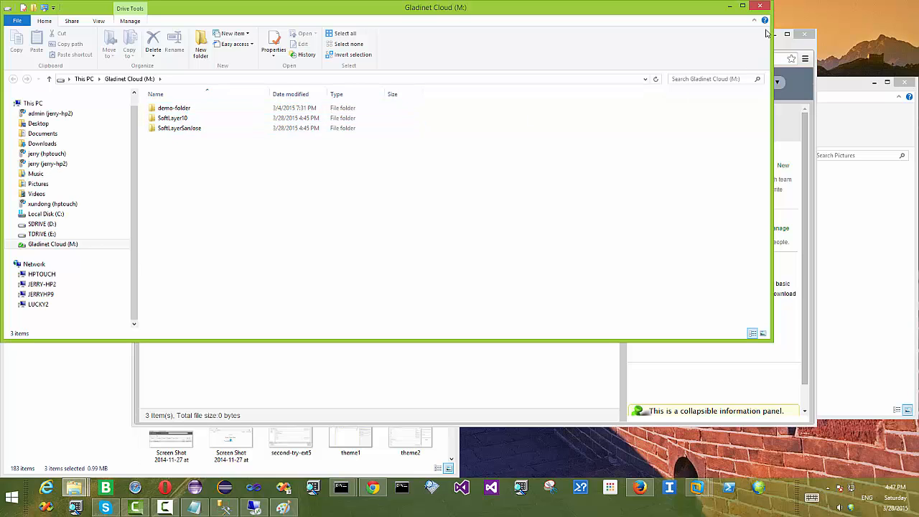
pyautogui.click(730, 7)
# Review the native client downloads for Windows, Server Agent, Mac OS X and mobile, leaving the download window closed
pyautogui.click(725, 84)
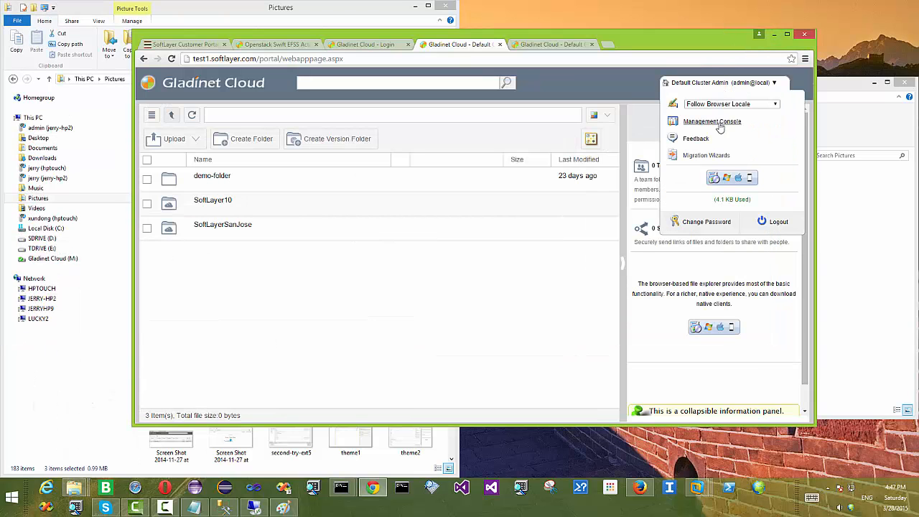
pyautogui.click(717, 177)
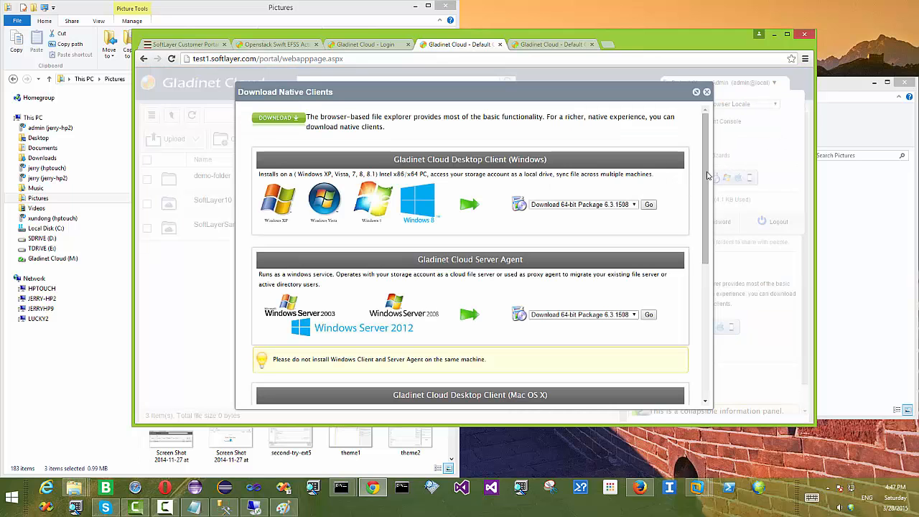
pyautogui.scroll(-1, 707, 176)
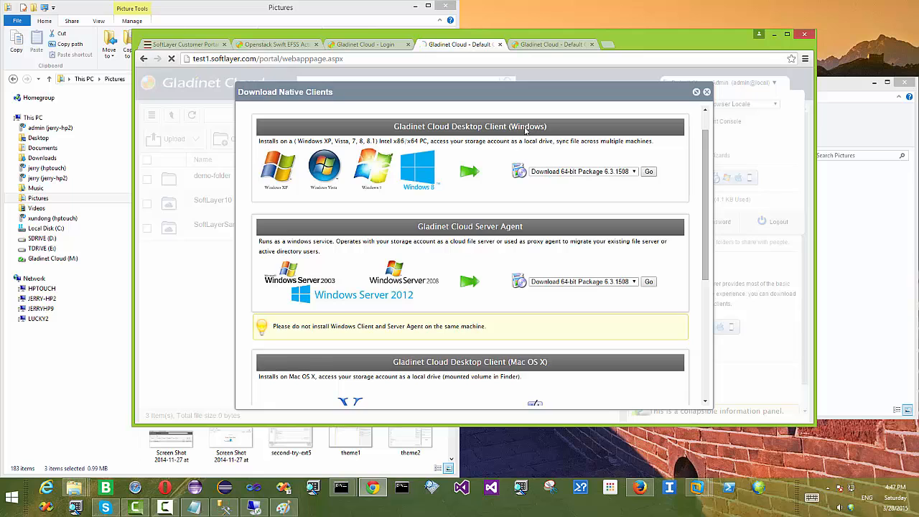
pyautogui.doubleClick(525, 128)
pyautogui.scroll(-2, 702, 190)
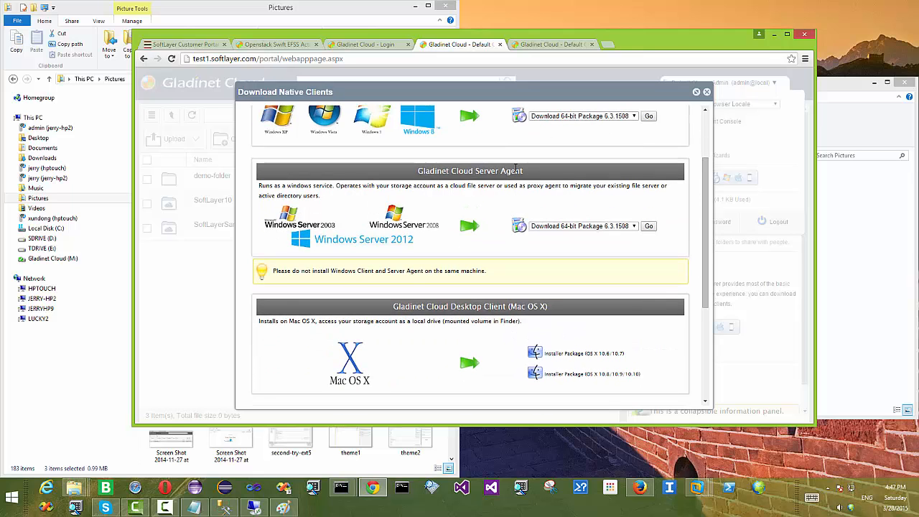
pyautogui.scroll(-2, 554, 235)
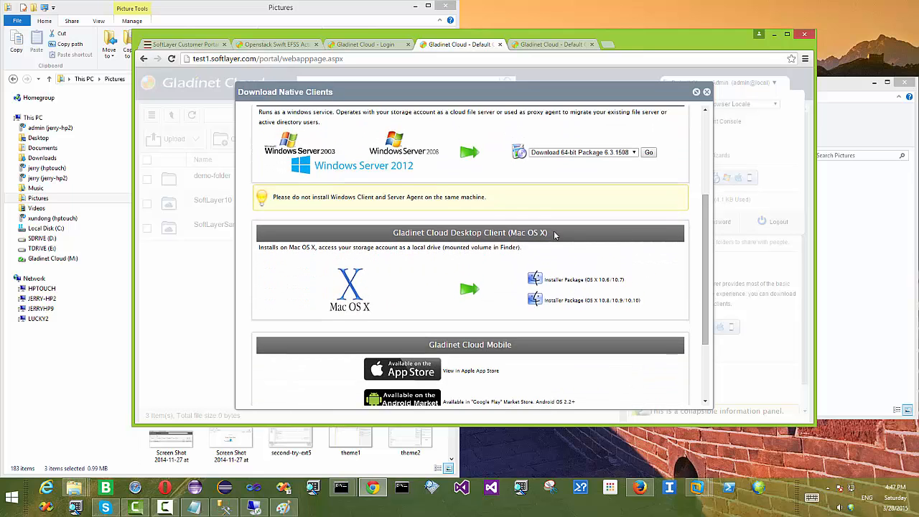
pyautogui.moveTo(540, 232); pyautogui.dragTo(484, 232)
pyautogui.moveTo(709, 222); pyautogui.dragTo(691, 300)
pyautogui.moveTo(516, 241); pyautogui.dragTo(474, 241)
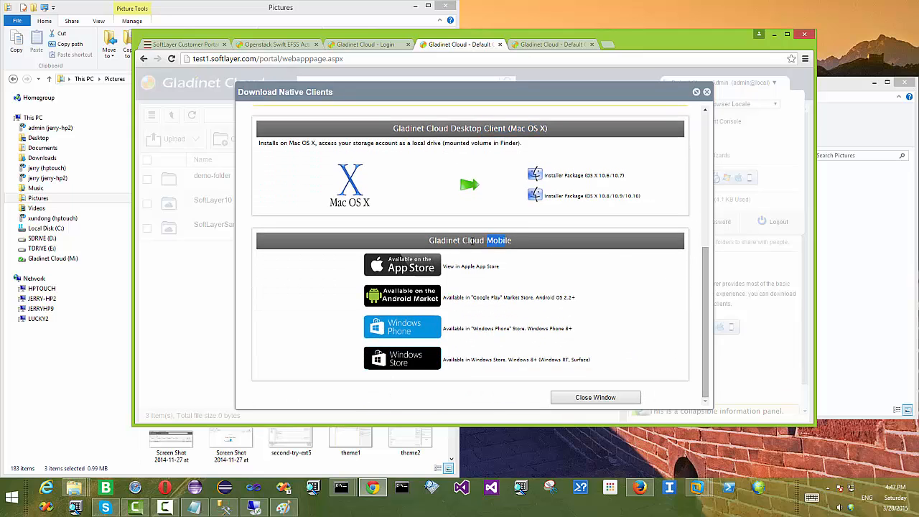
pyautogui.click(605, 399)
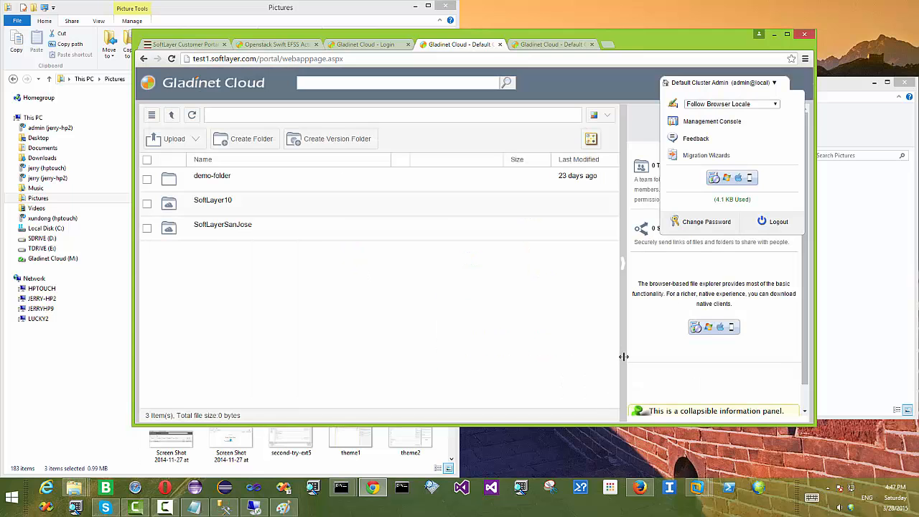
pyautogui.click(164, 507)
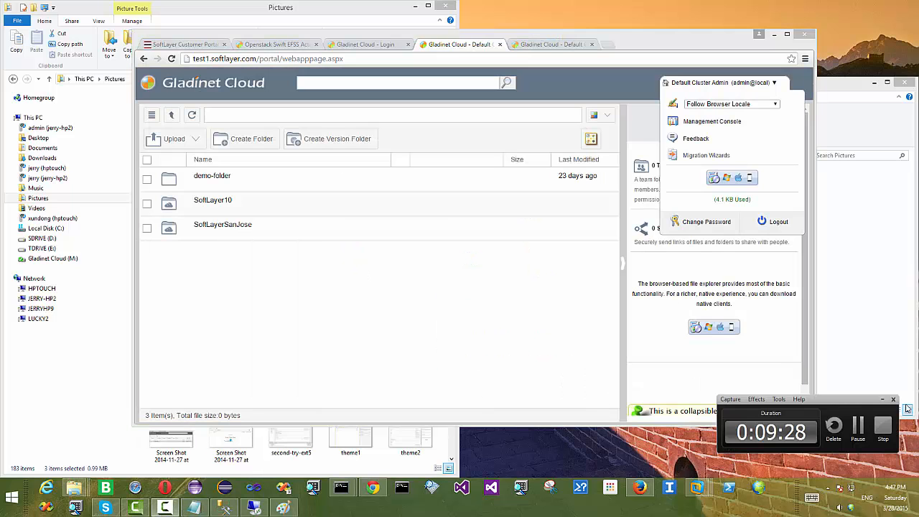